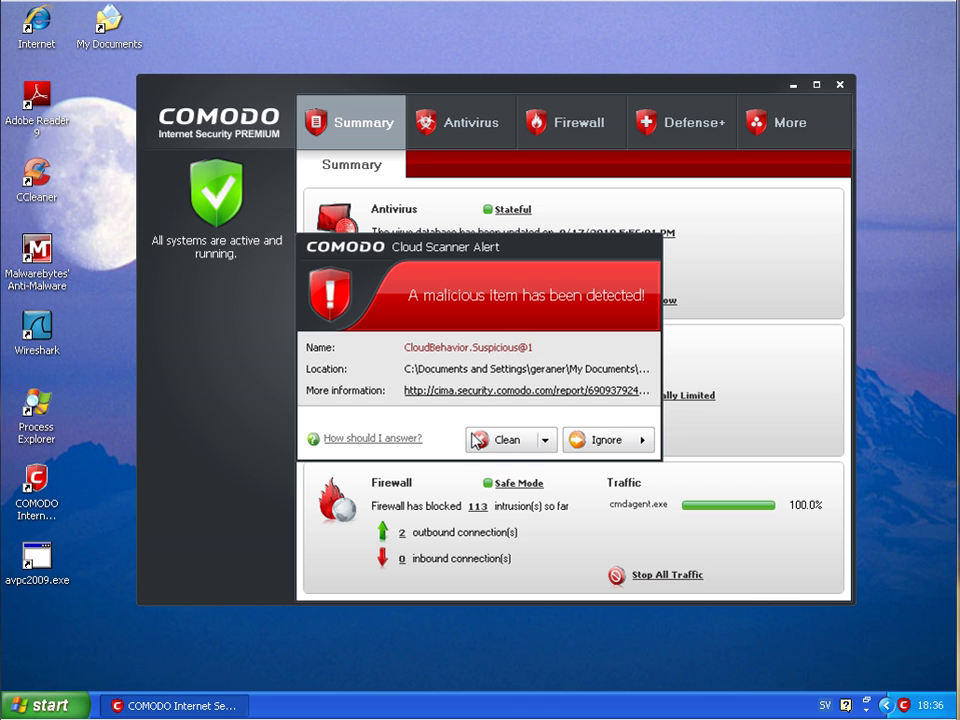
Open the online analysis report linked in the CloudBehavior.Suspicious@1 alert, read it from File Info to Events Created or Opened, and close it.
drag(476, 245, 254, 66)
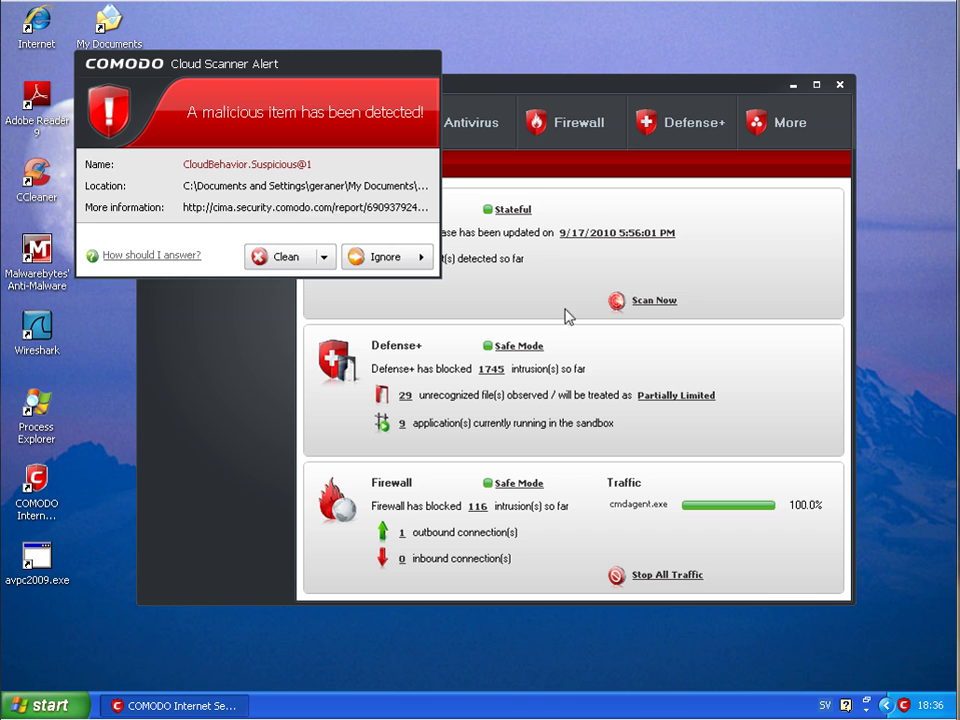
drag(249, 80, 511, 291)
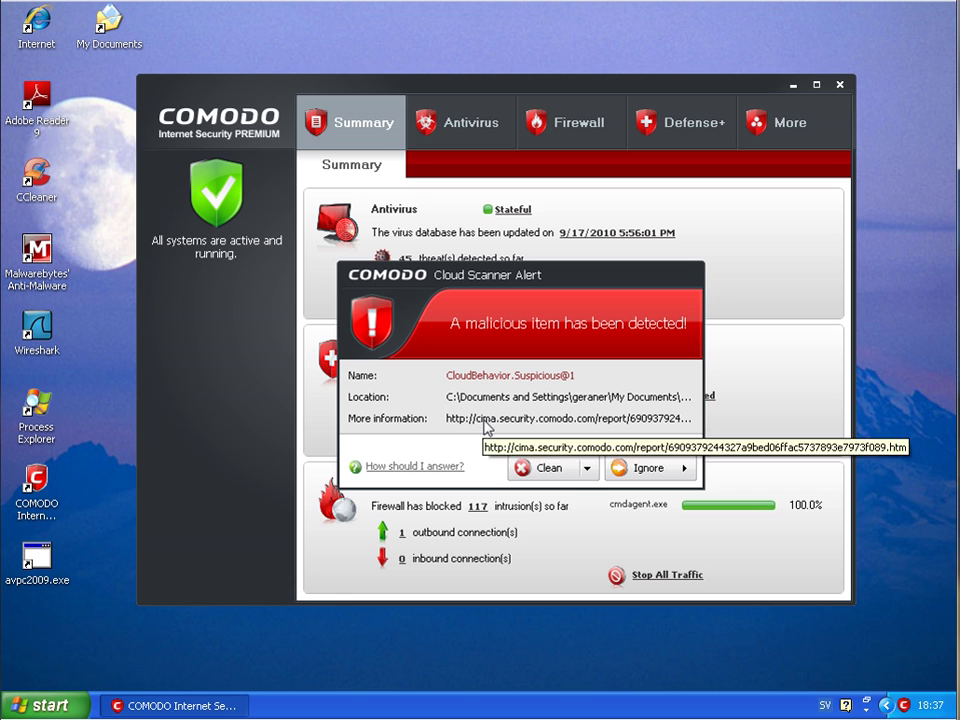
click(556, 418)
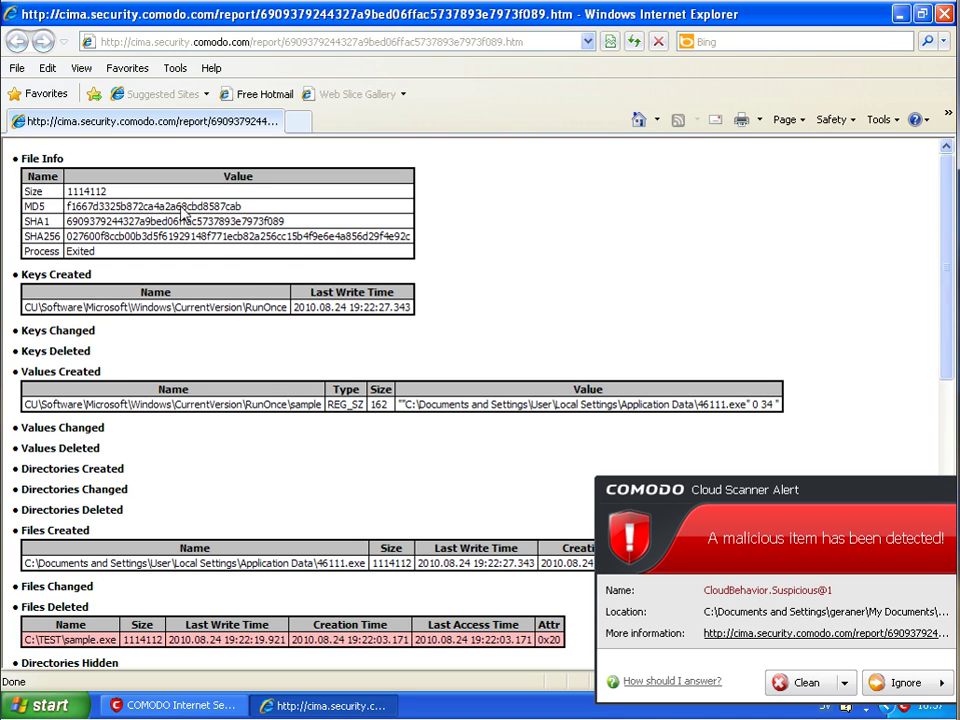
scroll(238, 310, down, 6)
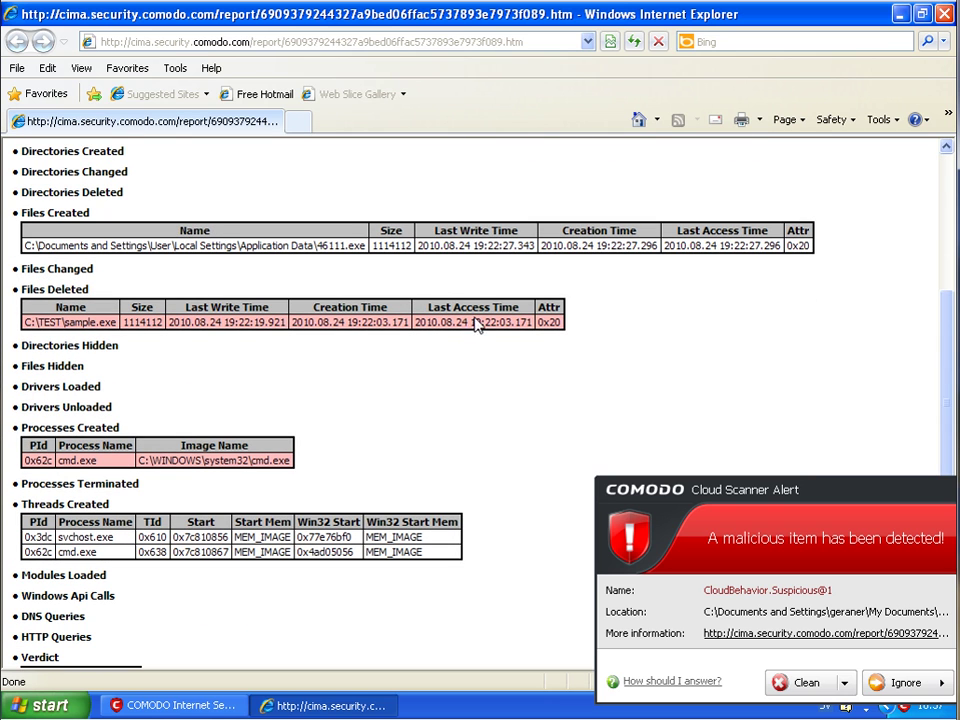
scroll(414, 403, down, 5)
scroll(414, 440, down, 1)
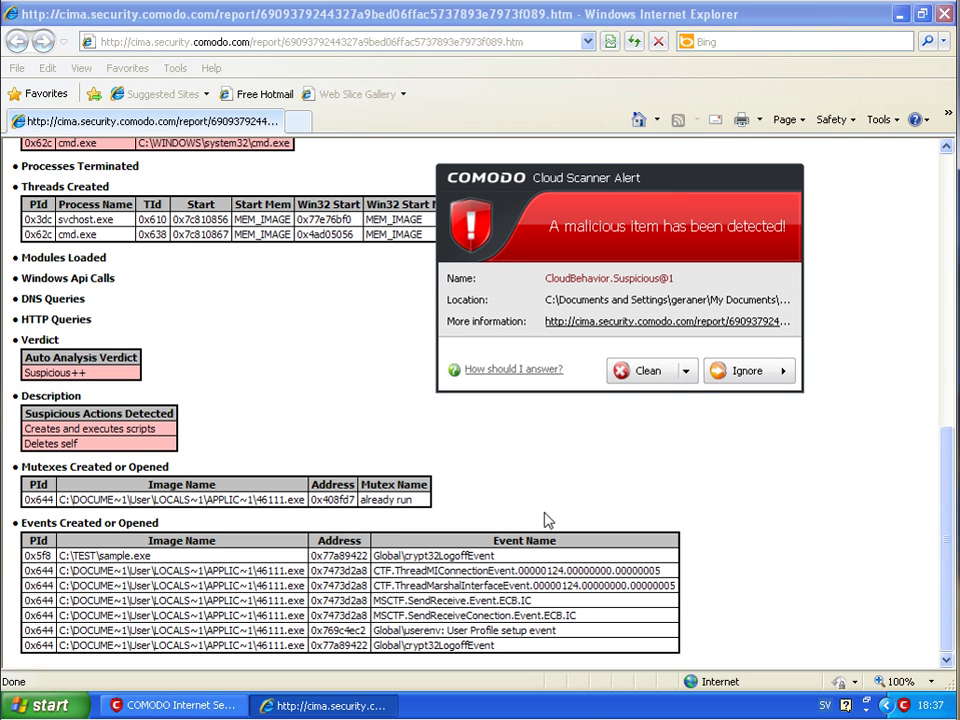
scroll(544, 519, up, 12)
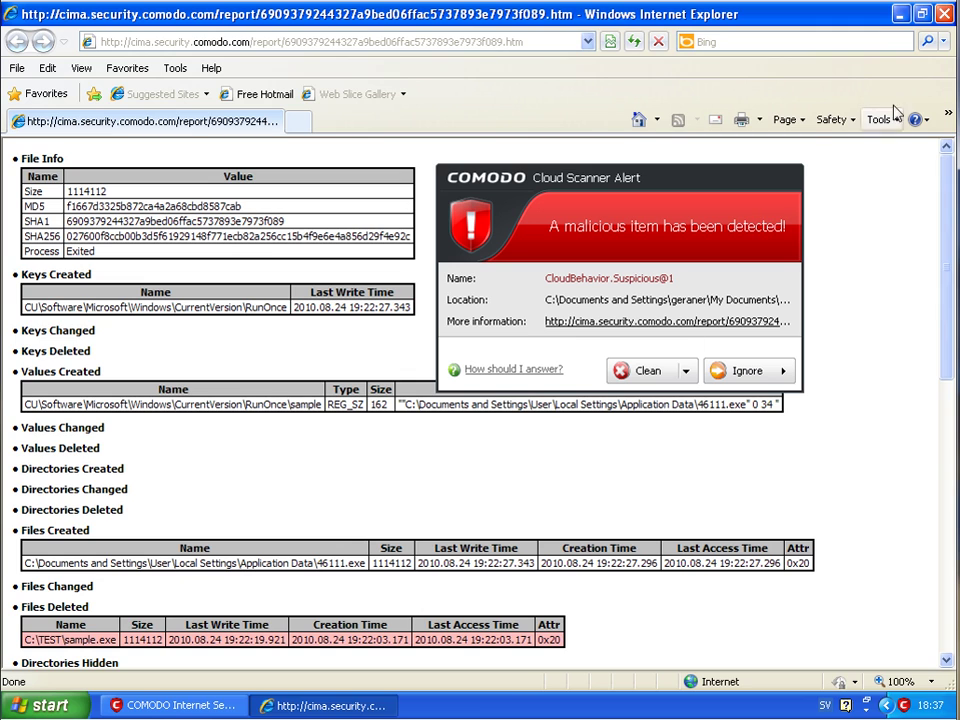
click(944, 14)
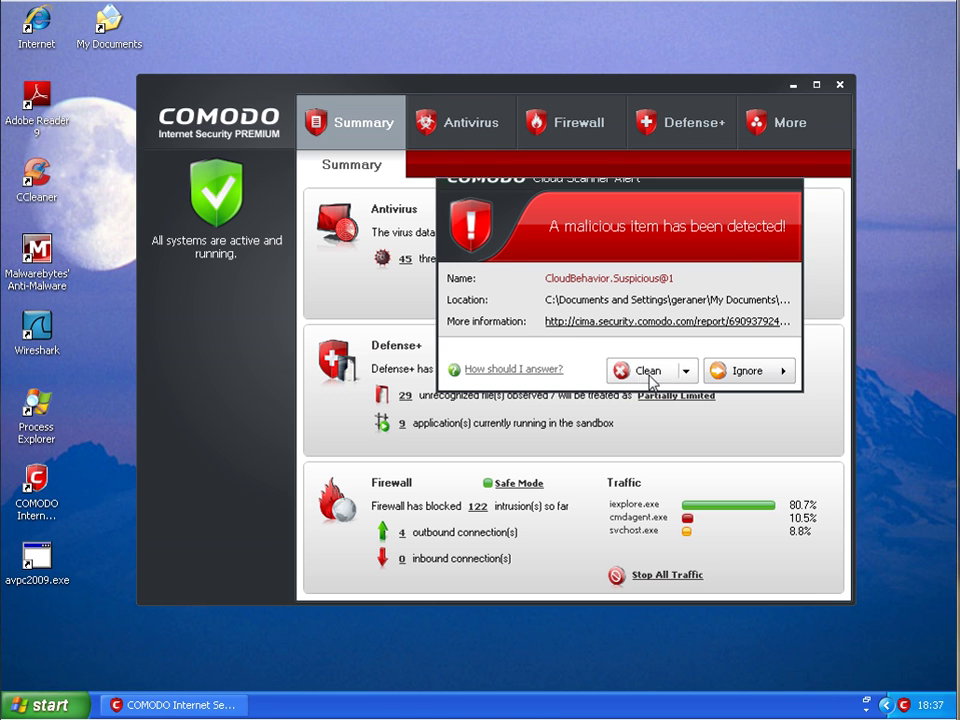
Clean the malicious items reported in the Cloud Scanner alerts.
click(648, 371)
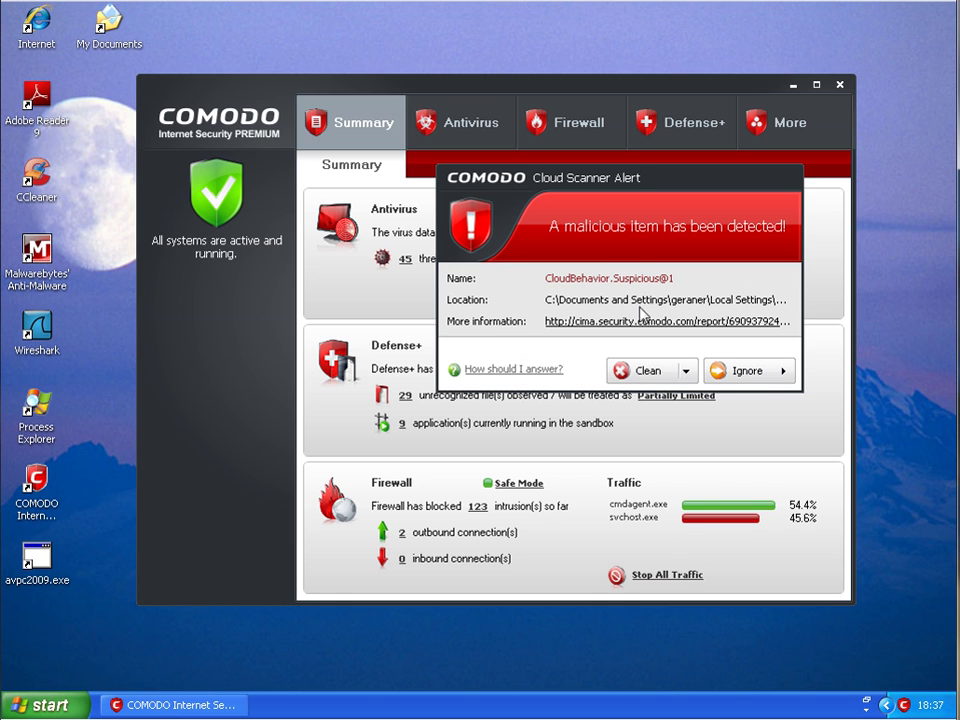
click(659, 372)
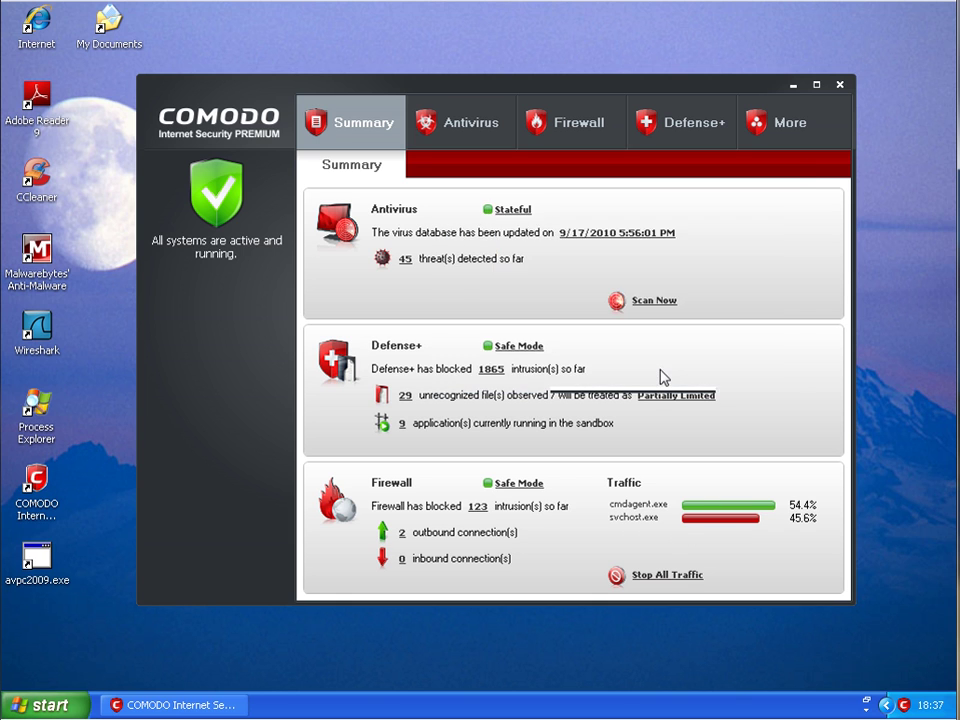
click(652, 373)
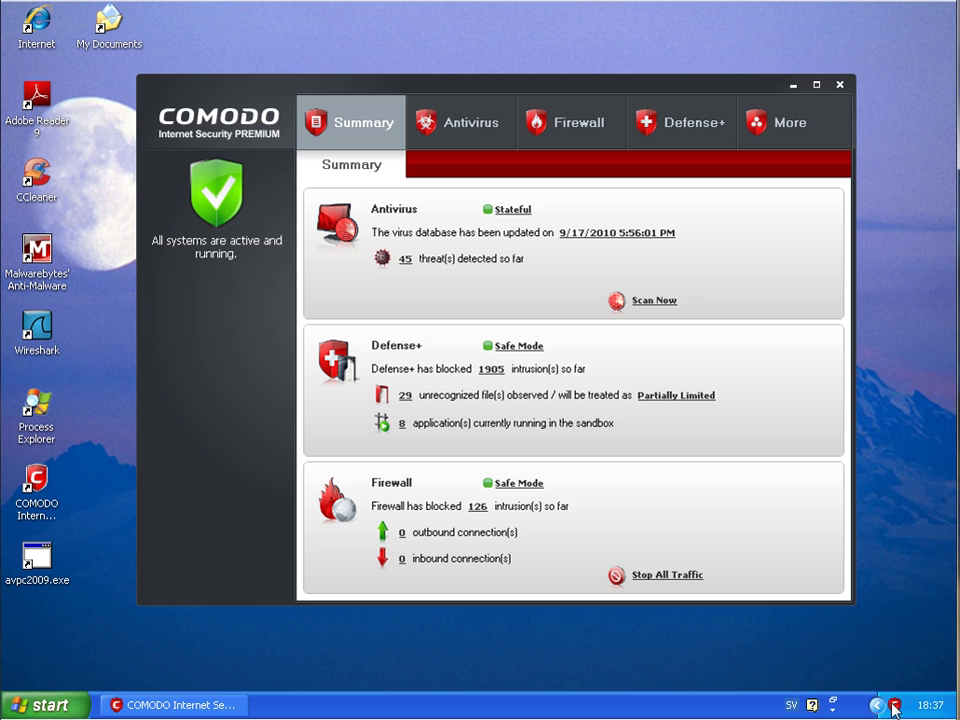
Inspect the running processes in Process Explorer and close it.
click(884, 705)
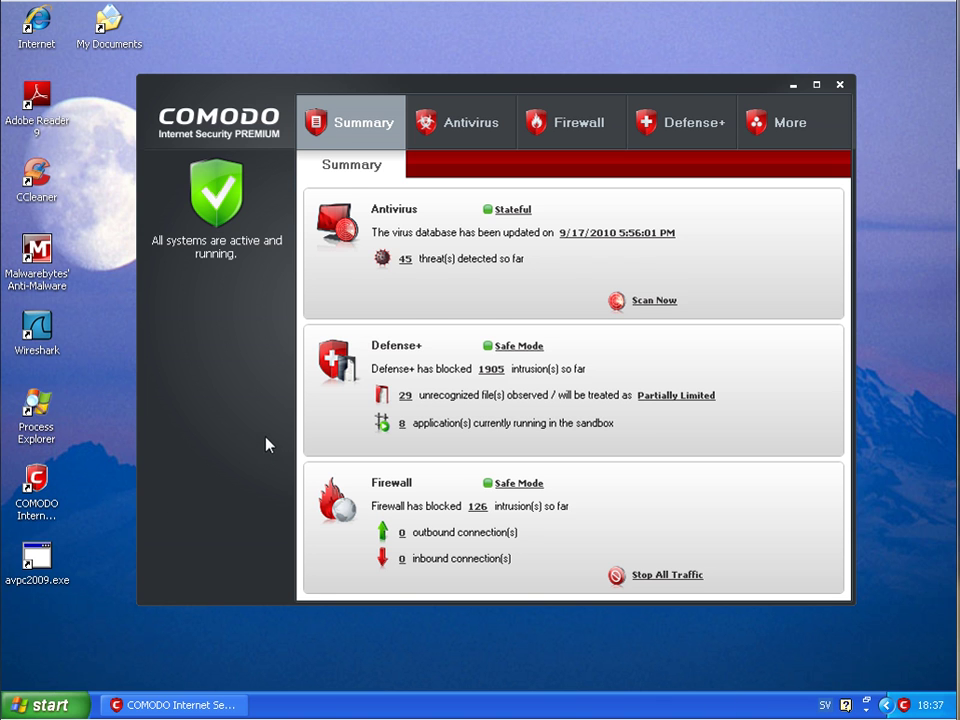
key(ctrl+shift+Escape)
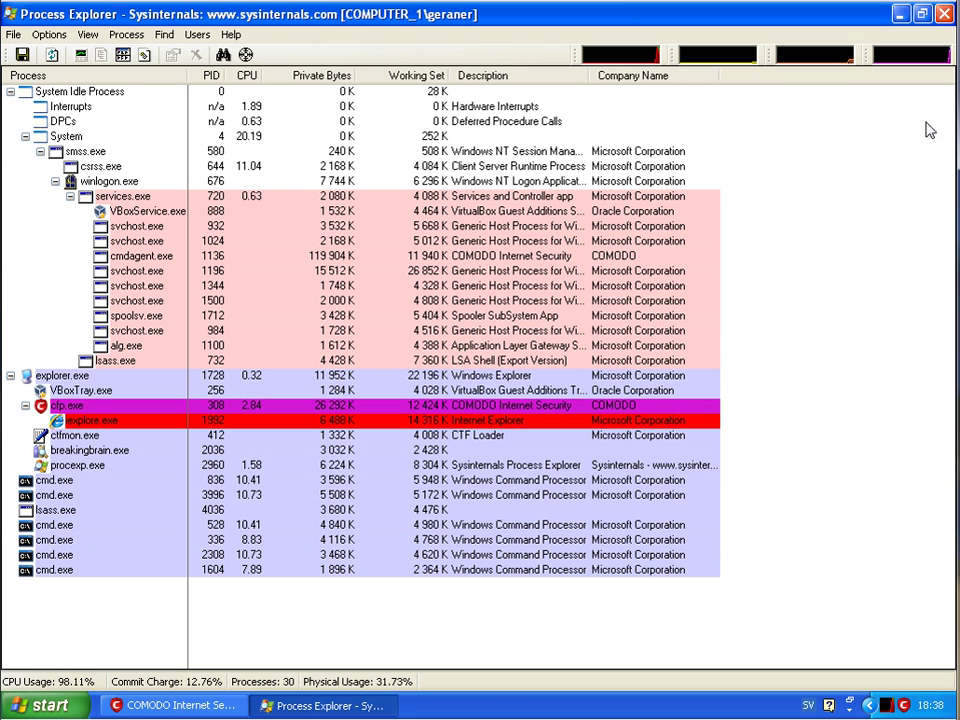
click(945, 18)
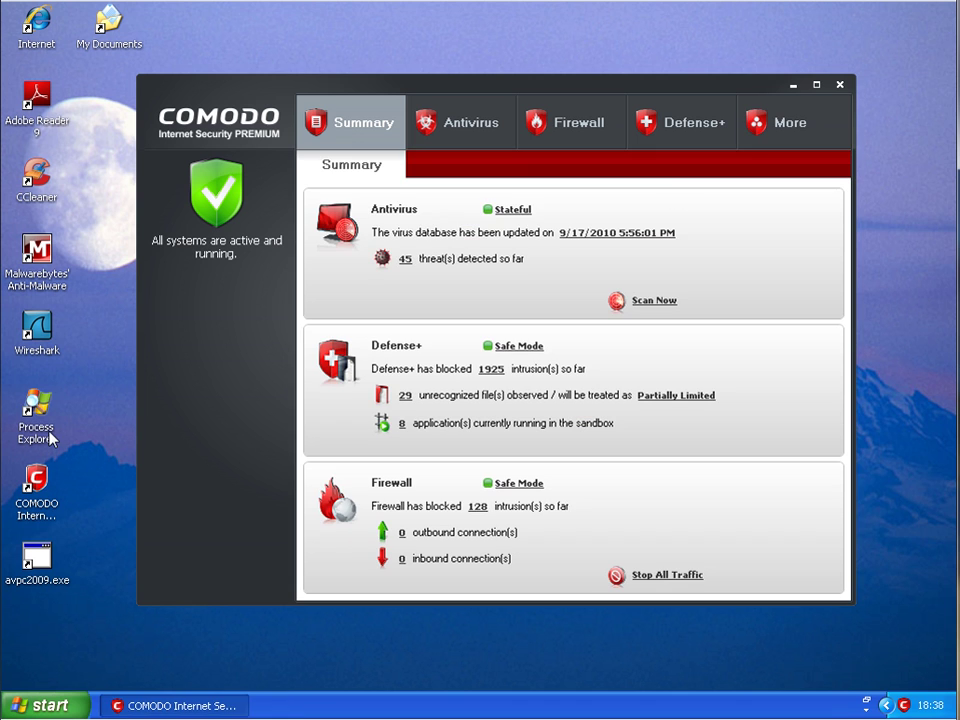
click(50, 435)
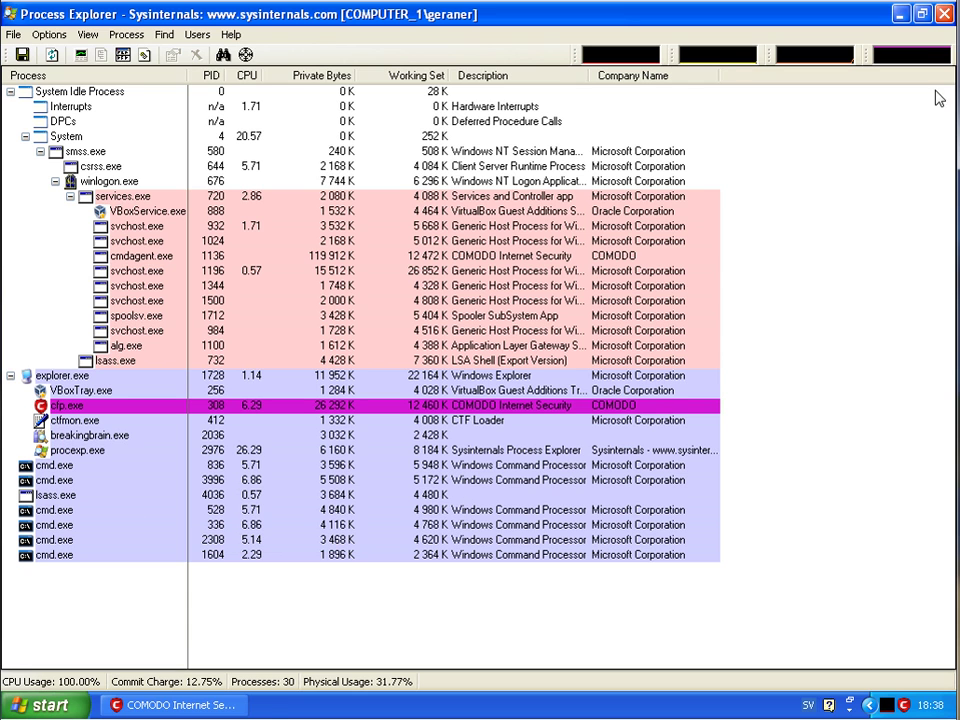
click(923, 12)
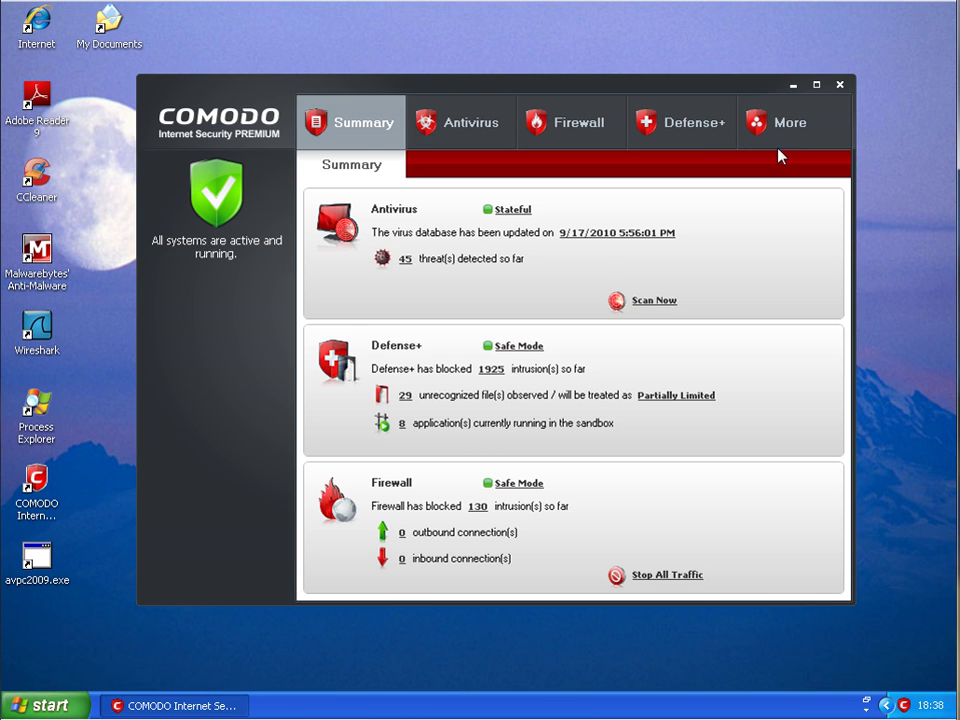
Open the Defense+ active process list and examine the sandboxed processes, including tmpd804b64c.bat and tmp3e68e6a4.bat.
click(783, 124)
click(724, 127)
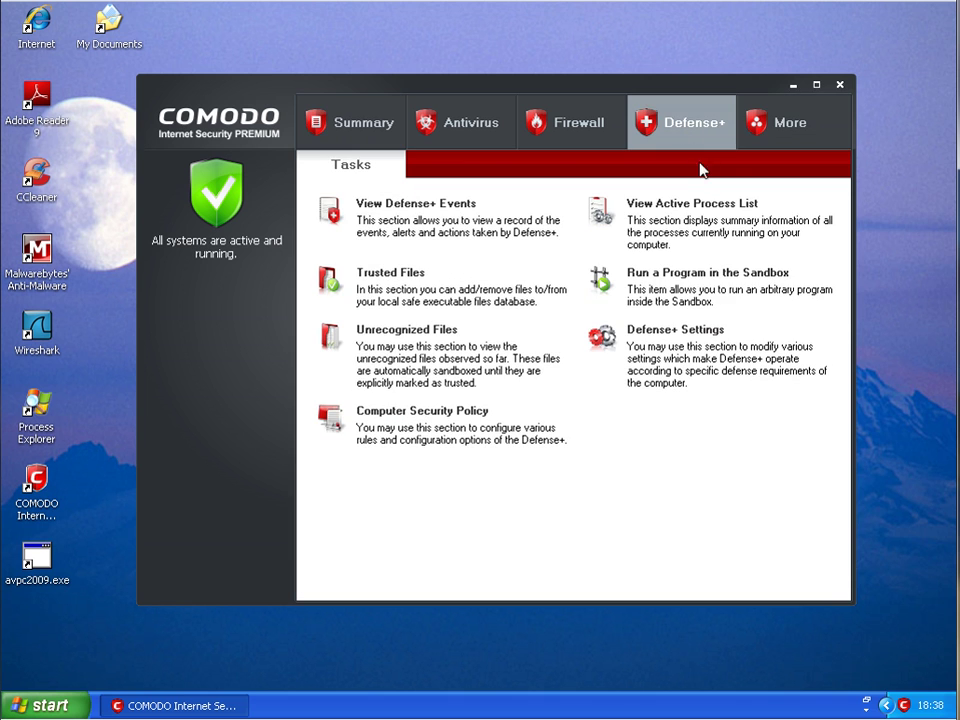
click(660, 207)
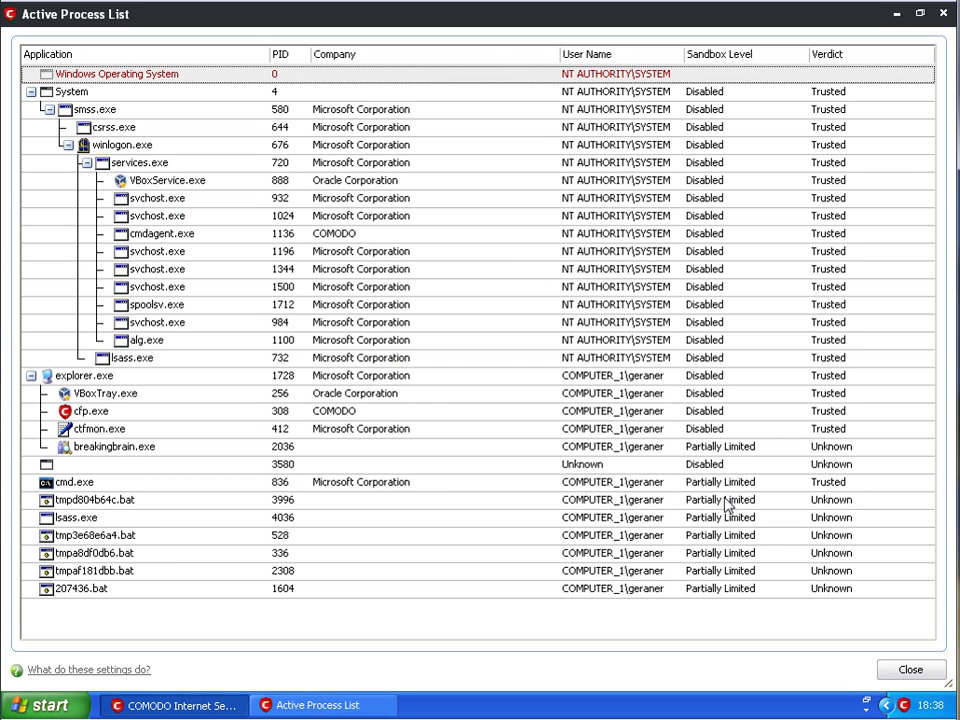
click(100, 502)
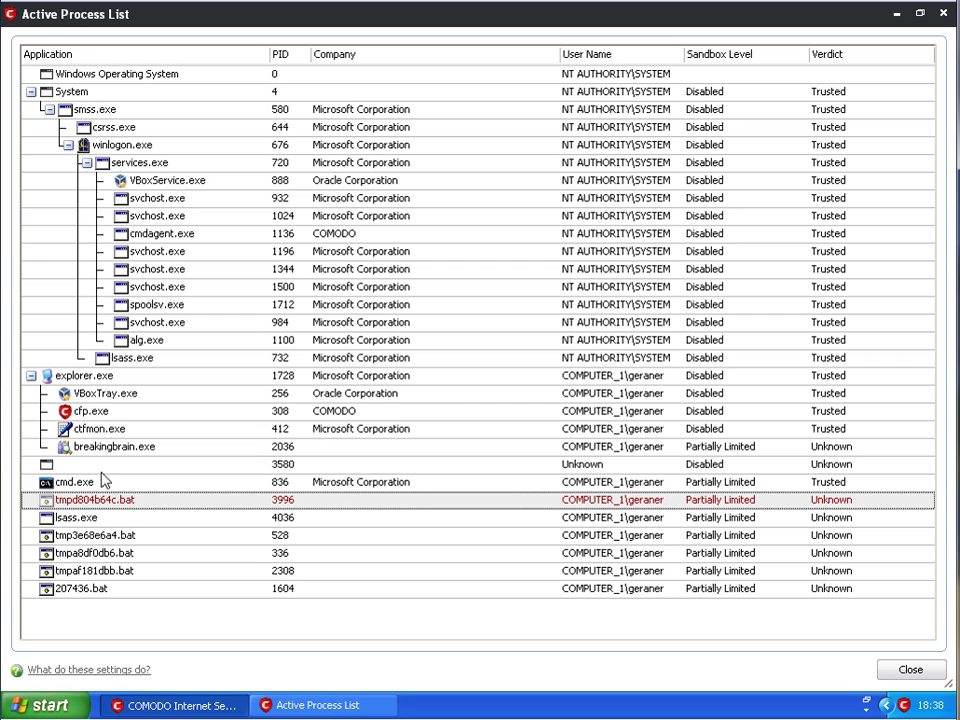
key(Up)
key(Up)
key(Down)
key(Down)
key(Down)
key(Down)
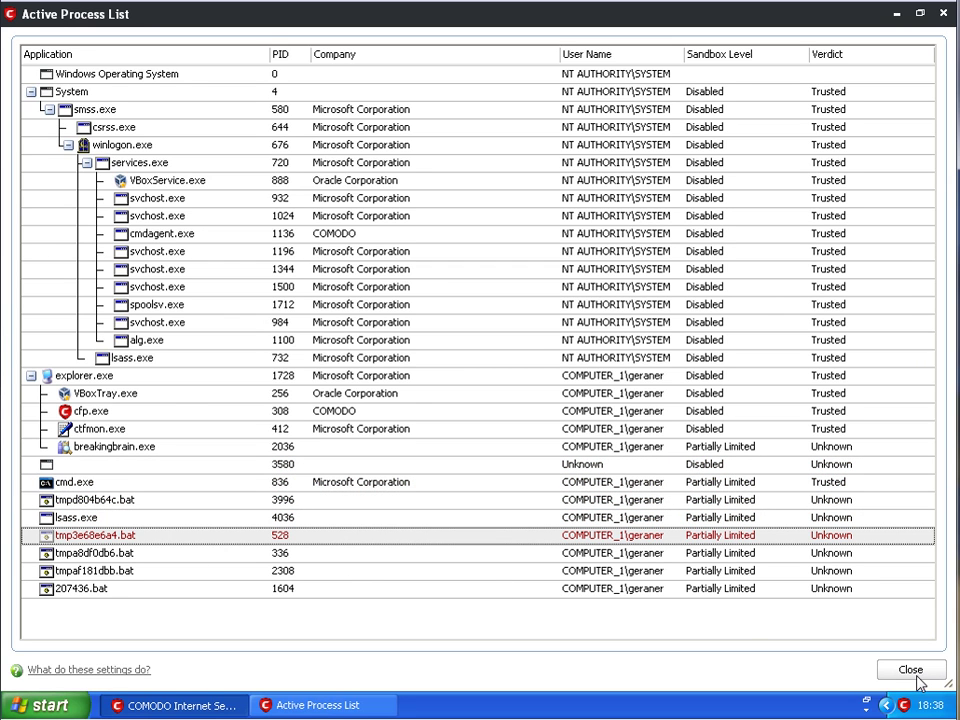
View the actions available for the tmp3e68e6a4.bat process without applying any, and close the process list.
right_click(577, 540)
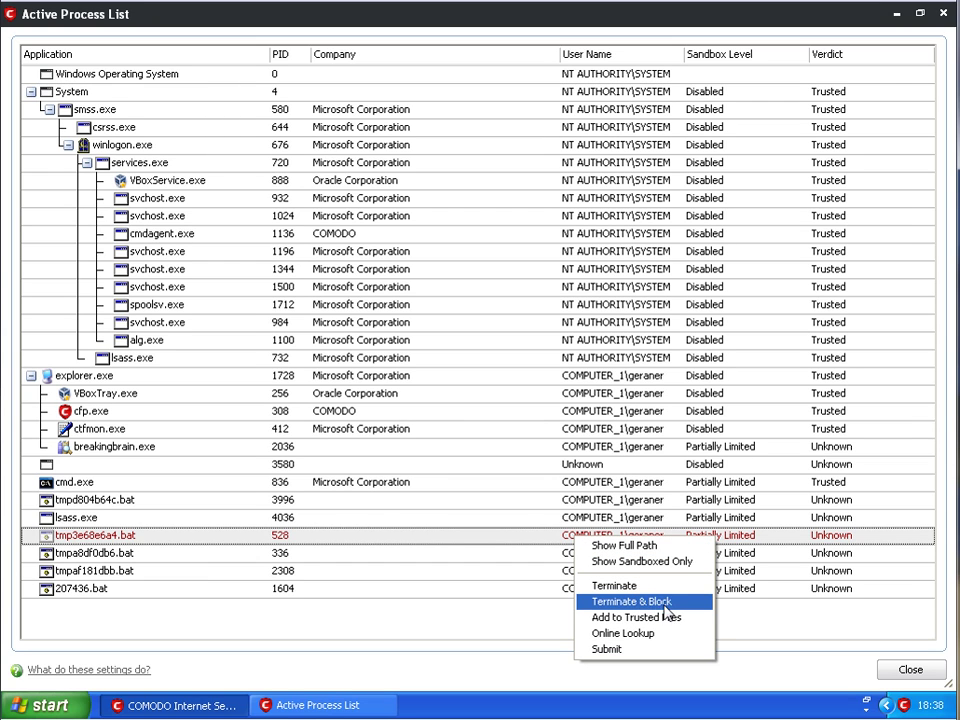
click(900, 669)
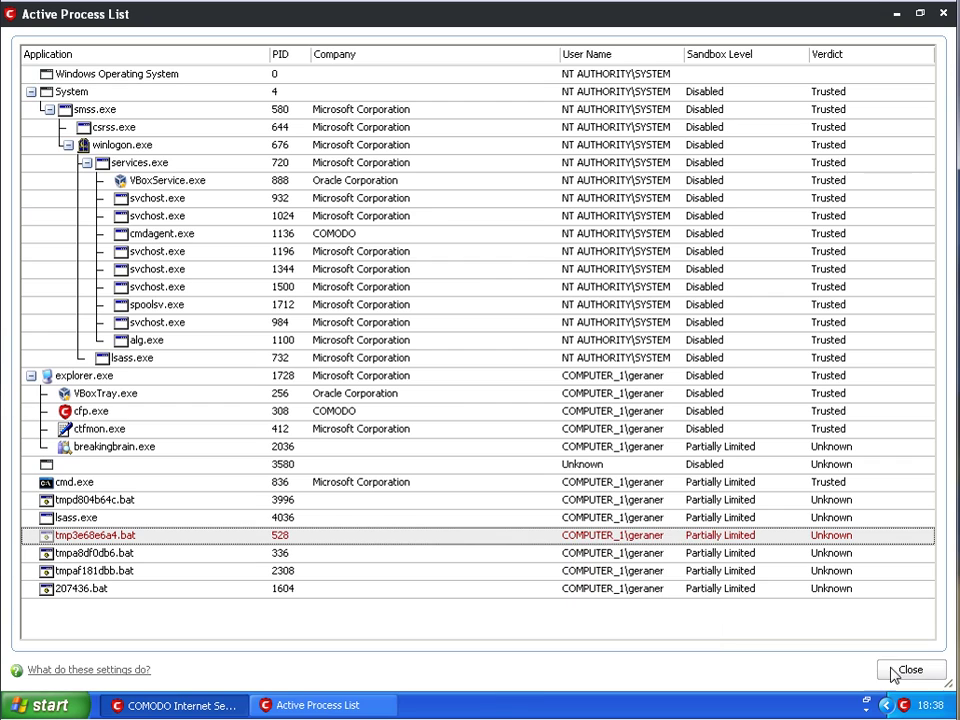
click(905, 670)
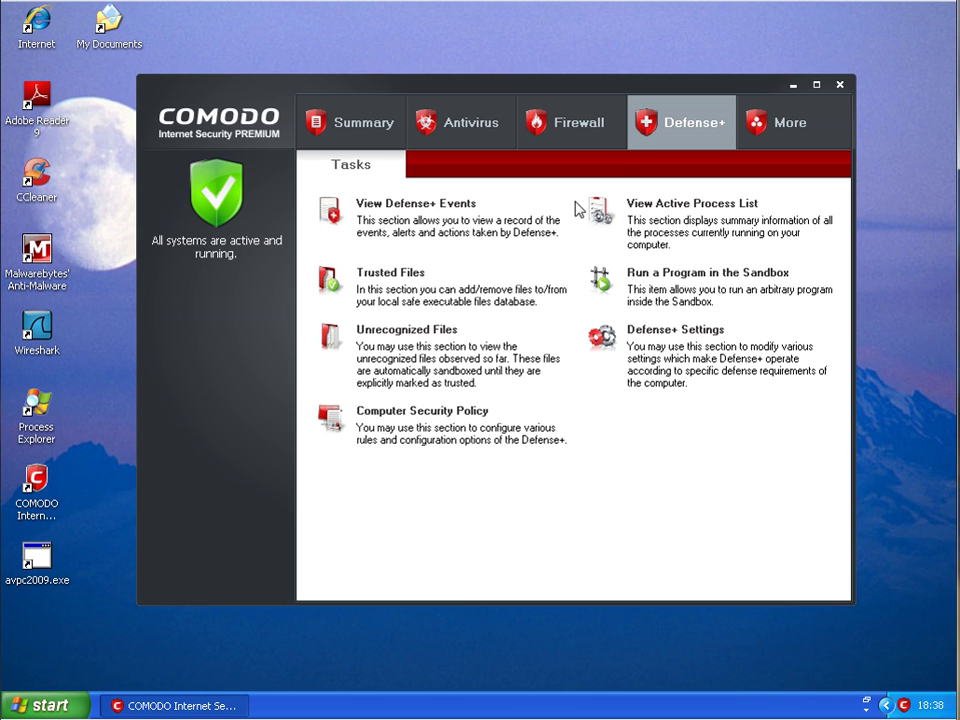
Start an antivirus scan using the My Computer profile.
click(376, 137)
click(488, 128)
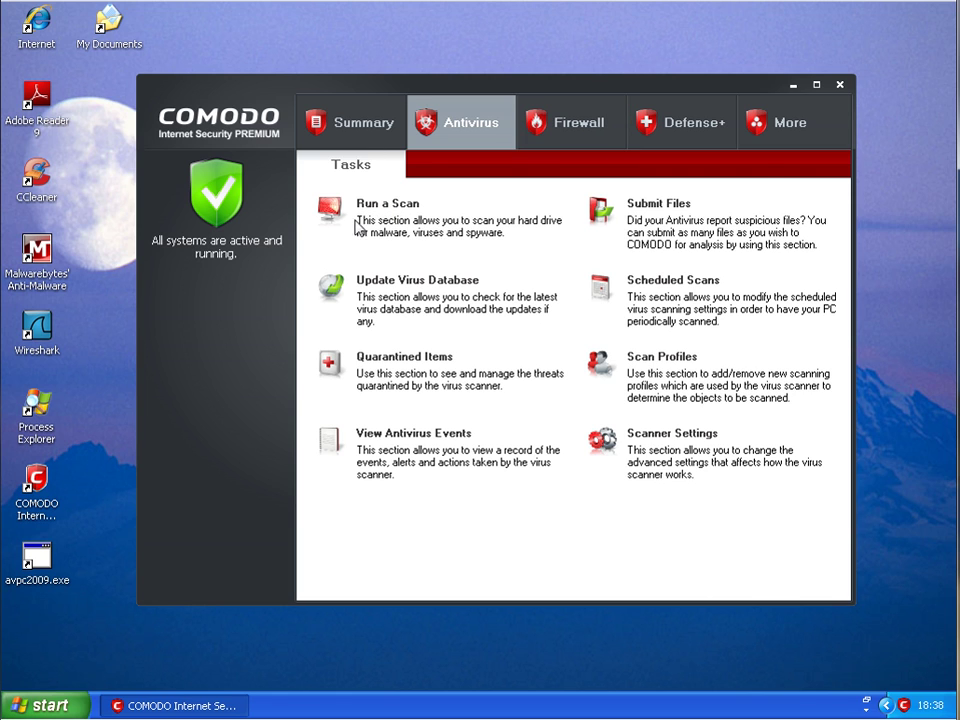
click(366, 205)
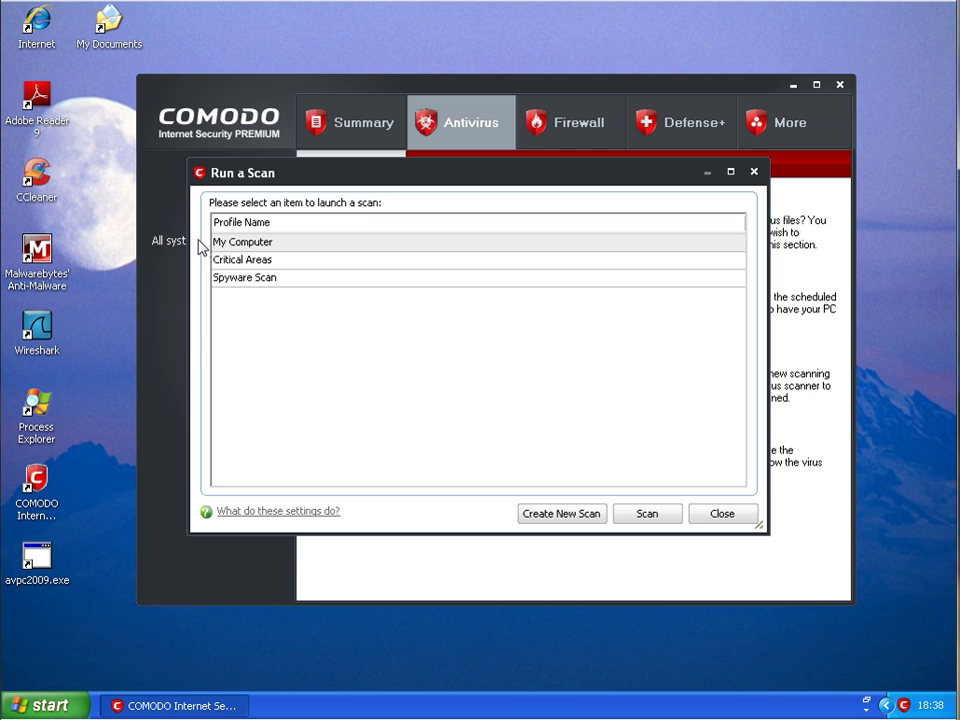
click(655, 517)
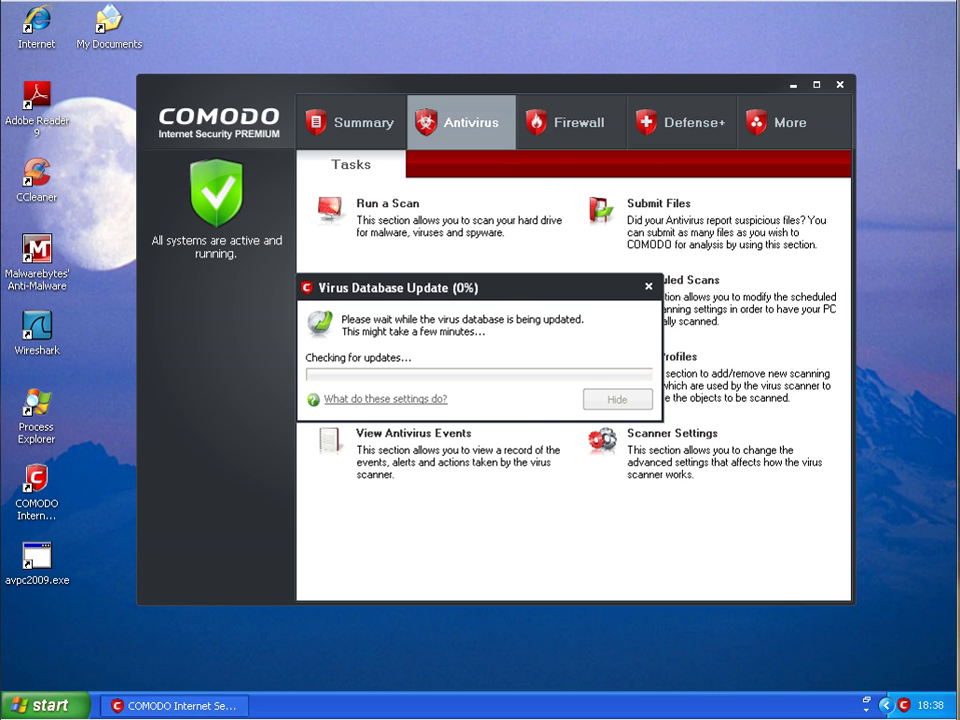
Switch to the Norton Internet Security machine and start a full system scan of the computer.
click(40, 695)
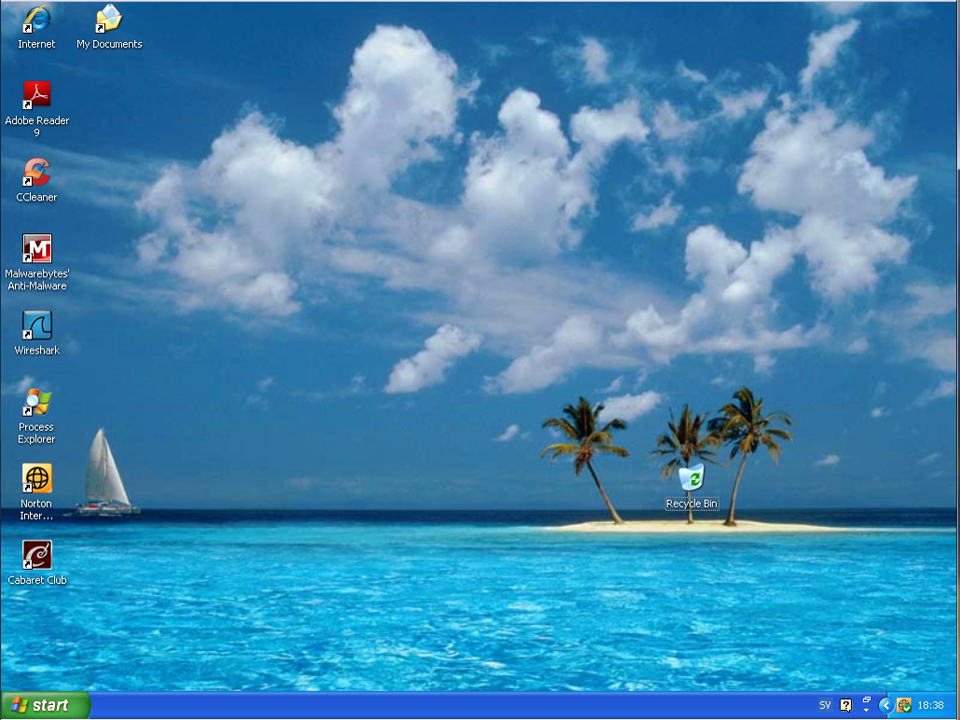
double_click(906, 704)
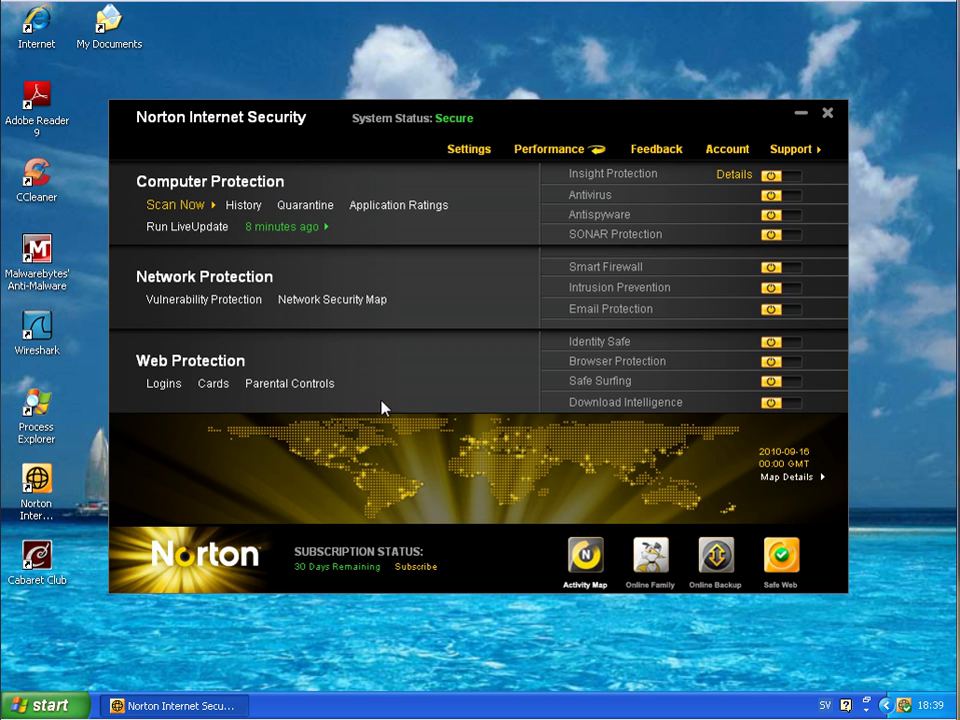
click(183, 207)
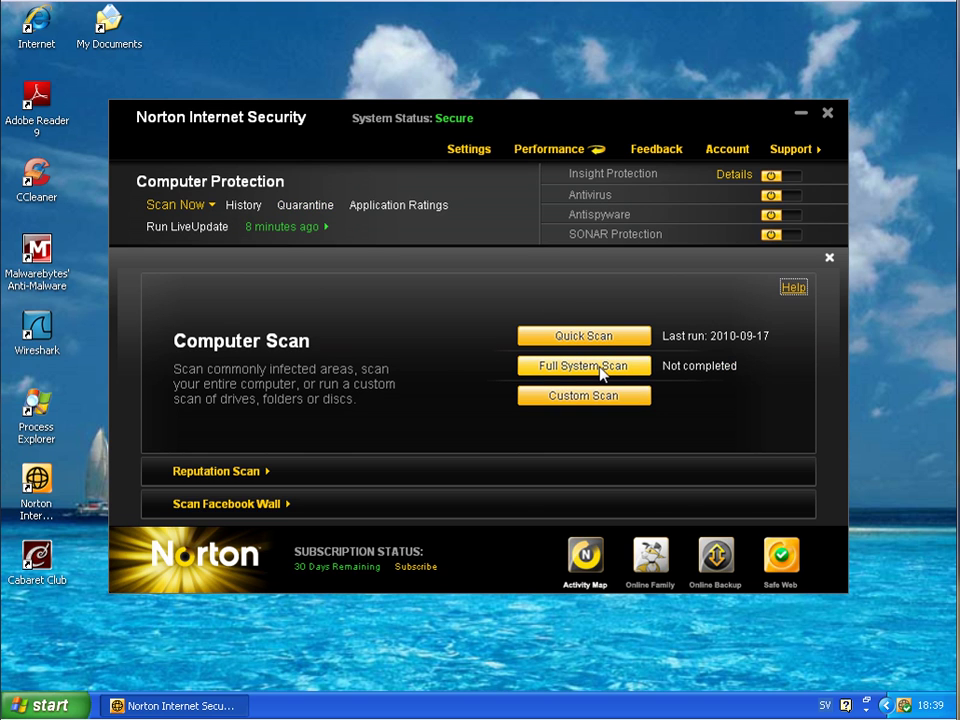
click(601, 367)
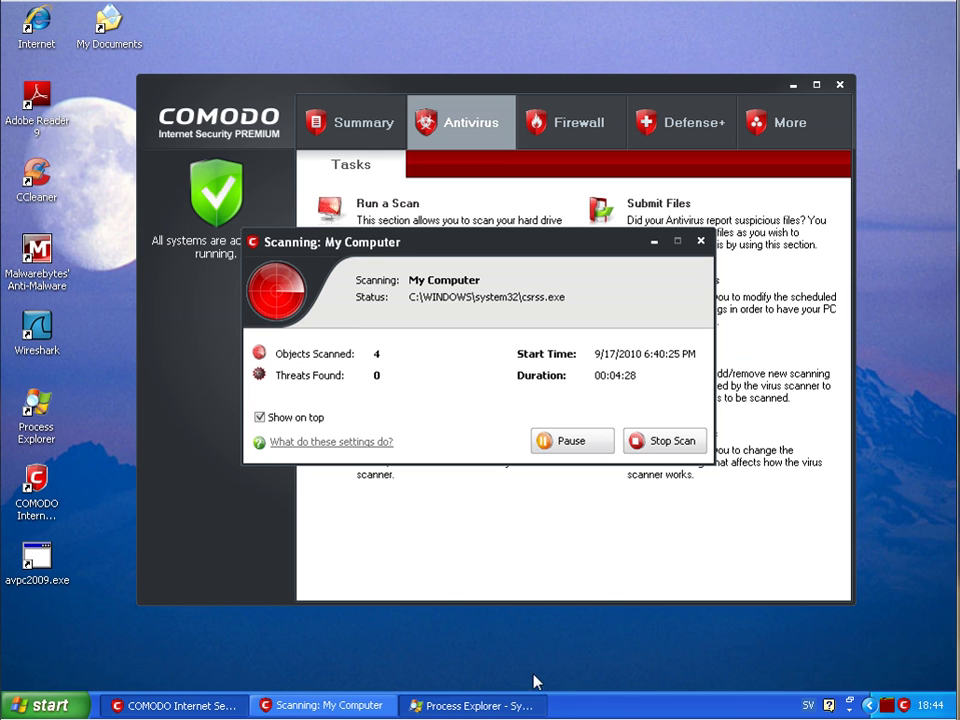
Check Process Explorer during the COMODO scan and compare it with the progress of the Norton full system scan.
click(480, 705)
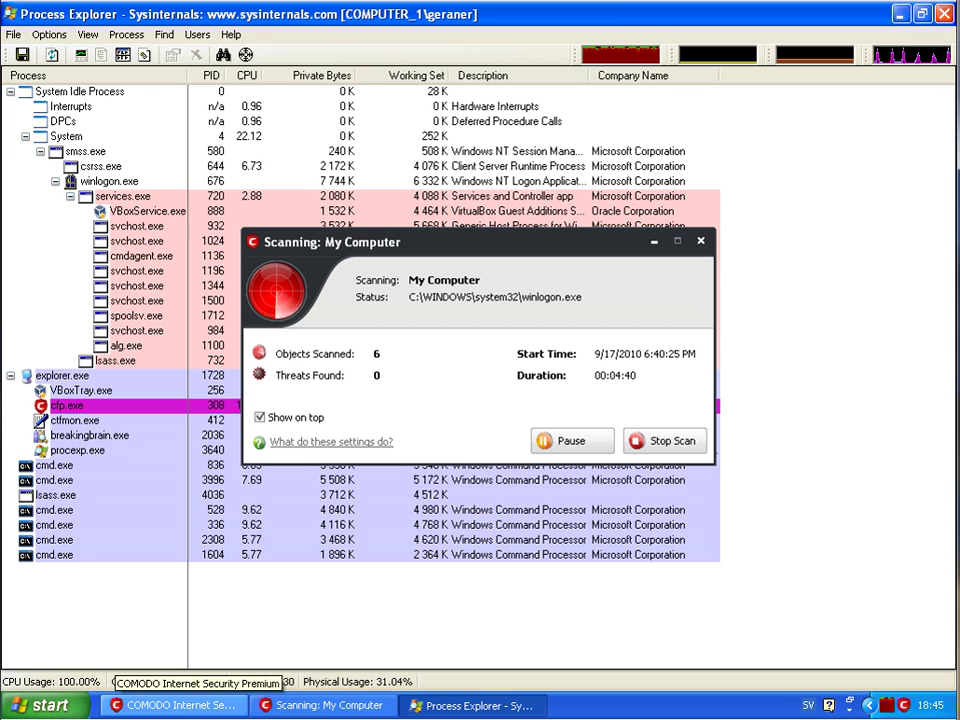
mouse_move(90, 718)
click(38, 708)
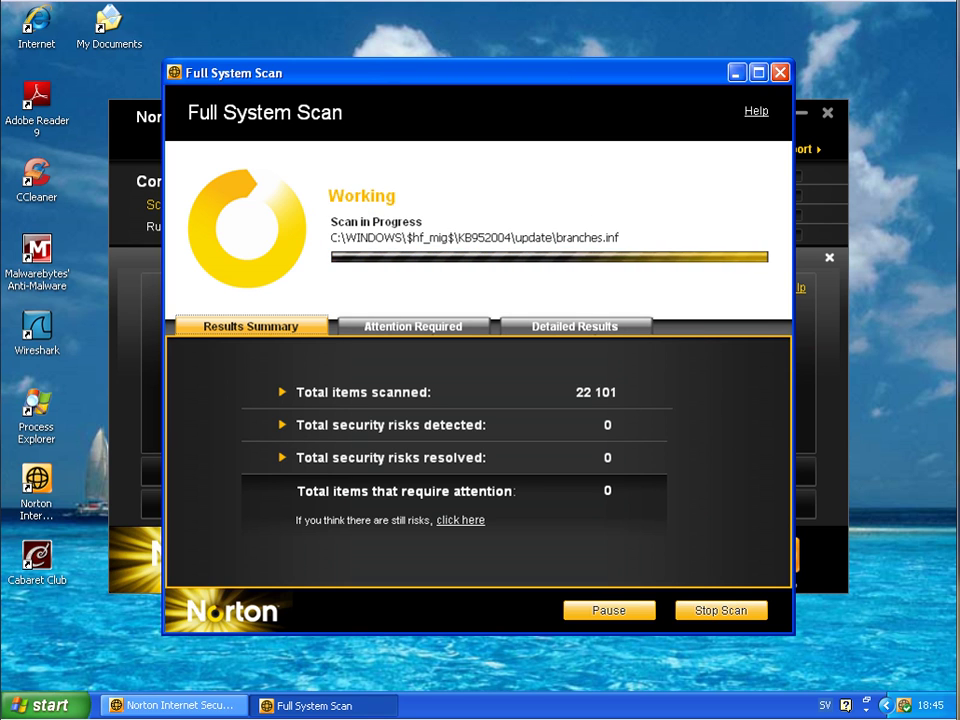
click(188, 692)
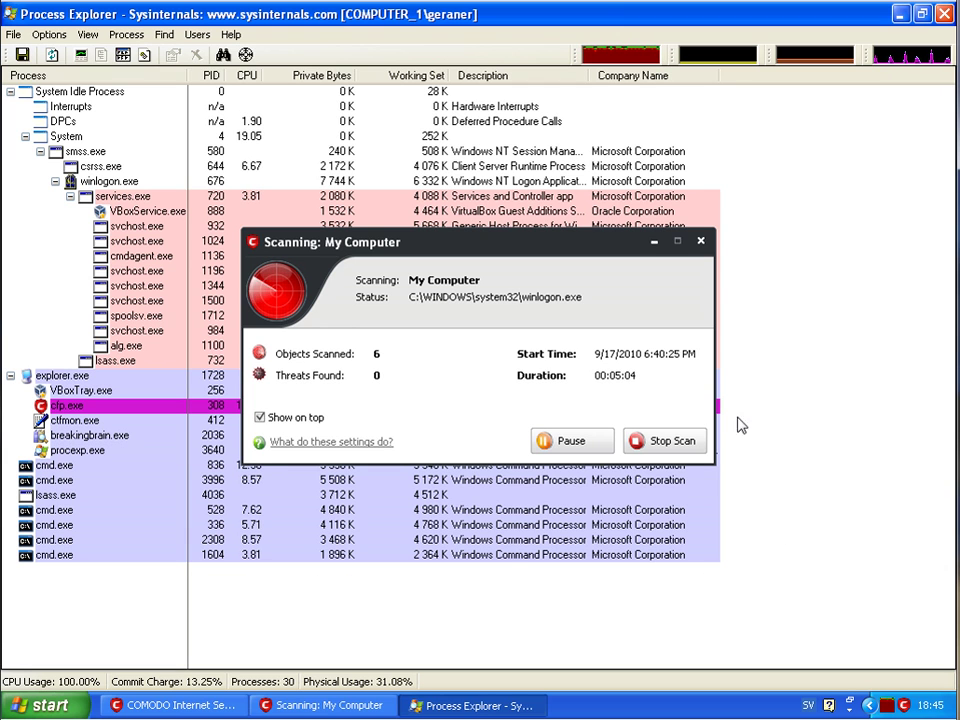
click(921, 13)
click(839, 84)
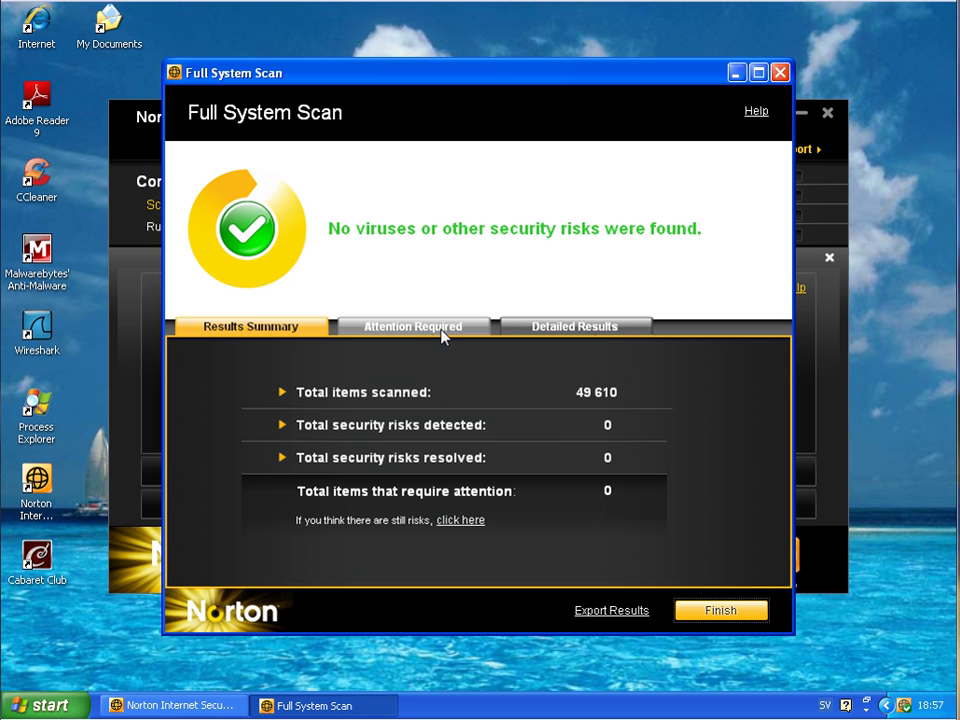
Review the Norton full system scan's attention-required items, detailed results and results summary.
click(401, 330)
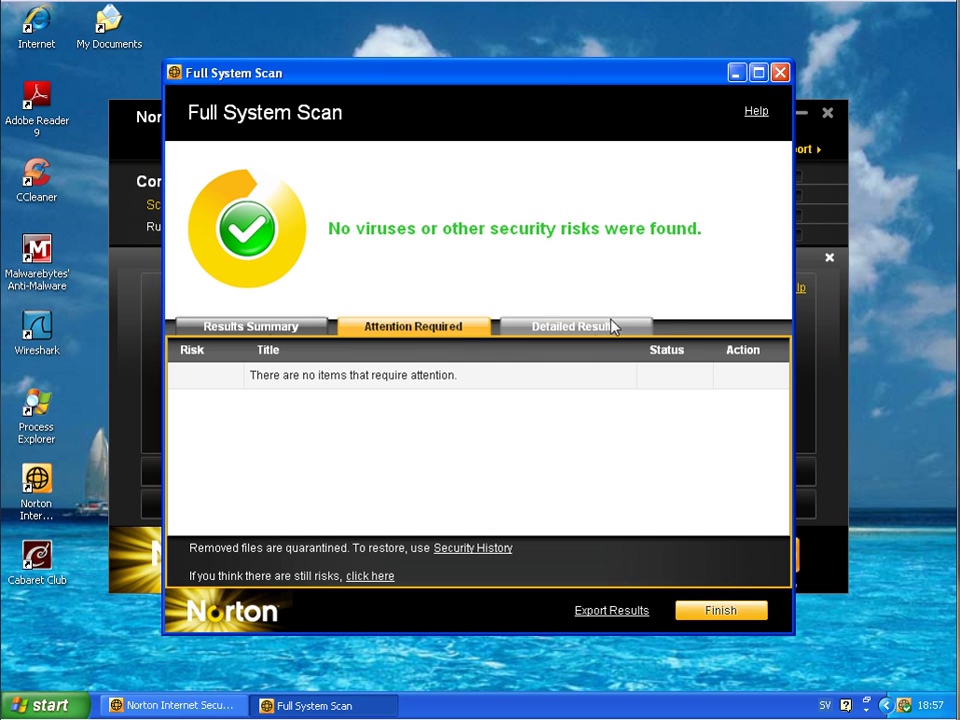
click(608, 322)
click(278, 328)
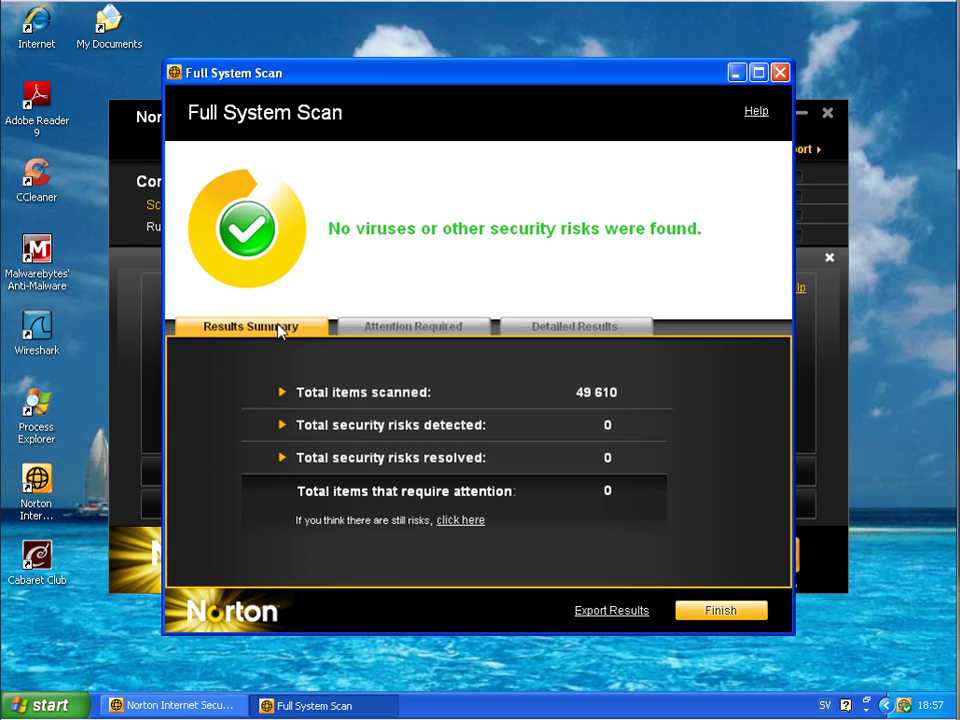
Close the finished Norton scan and its main window, and check the machine's running processes in Process Explorer.
click(735, 611)
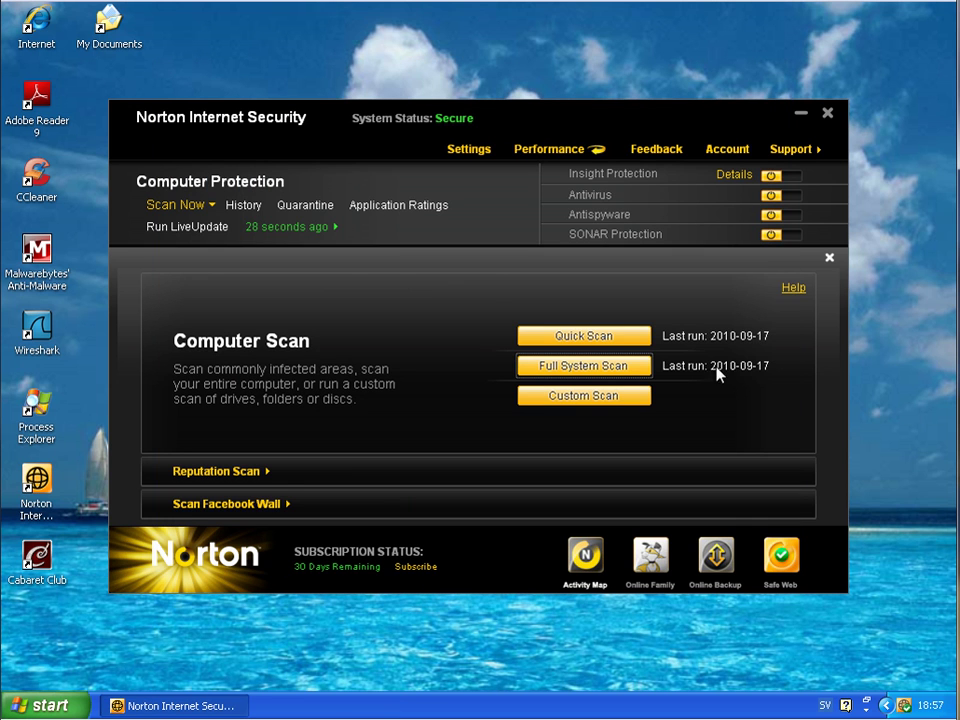
click(829, 259)
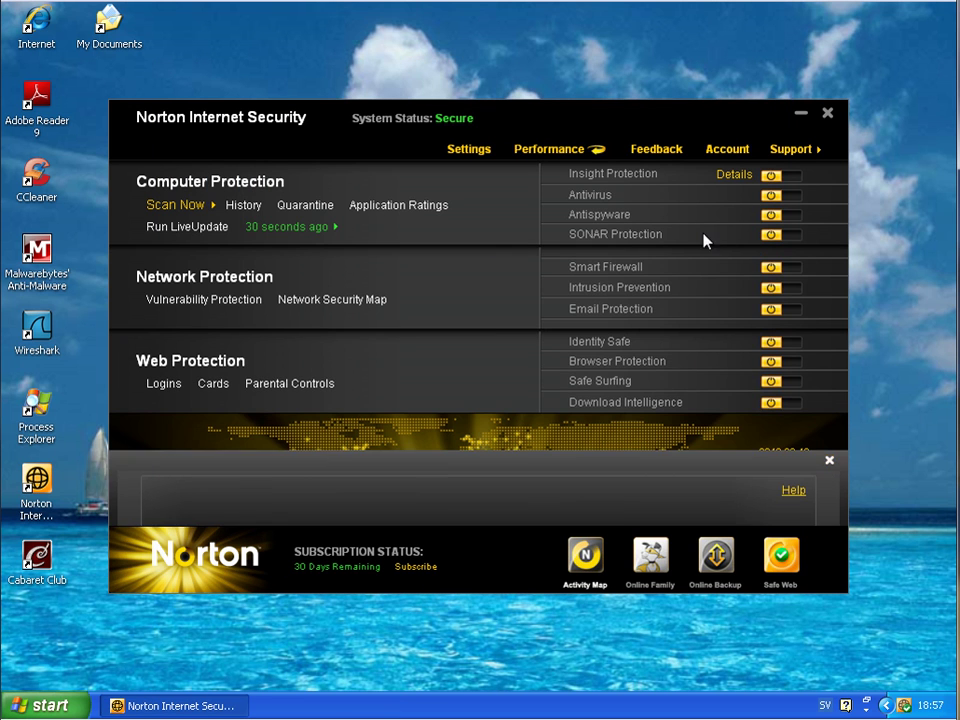
click(829, 114)
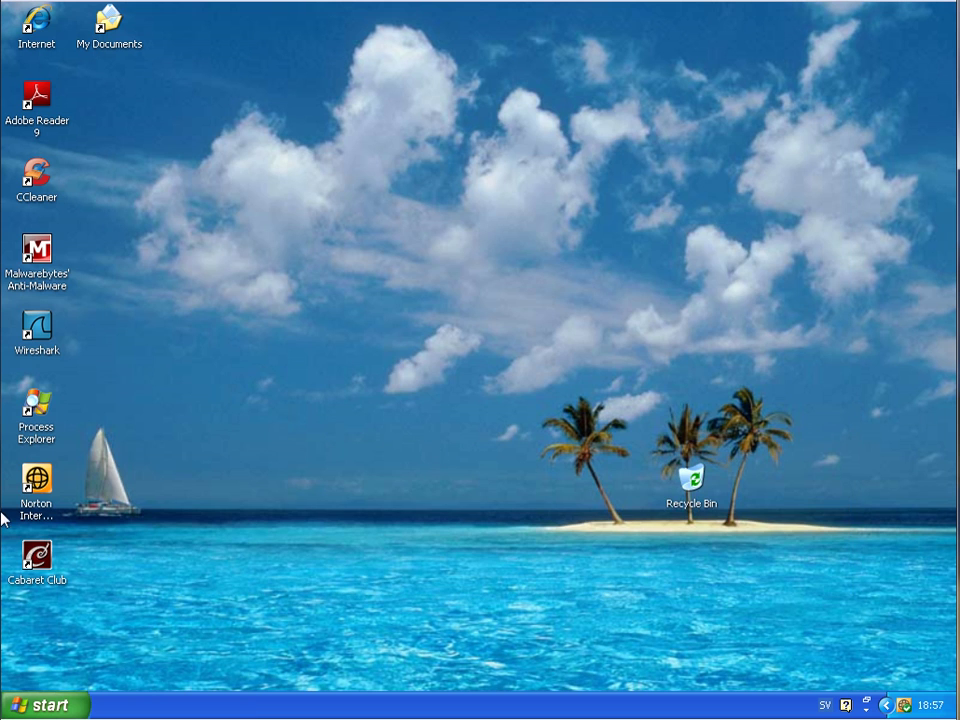
click(28, 414)
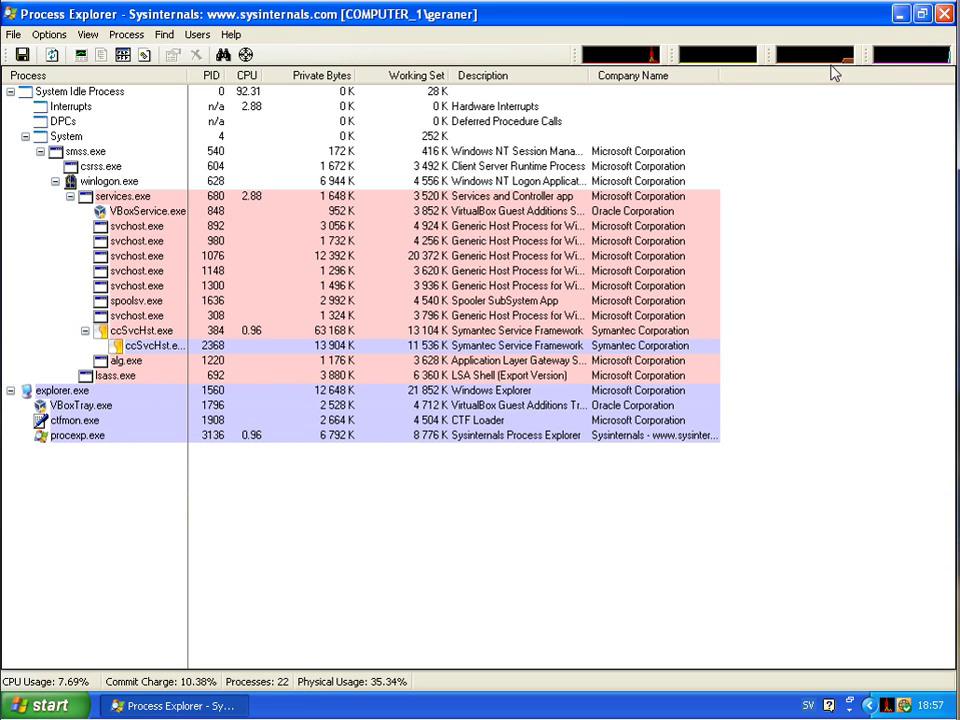
click(945, 16)
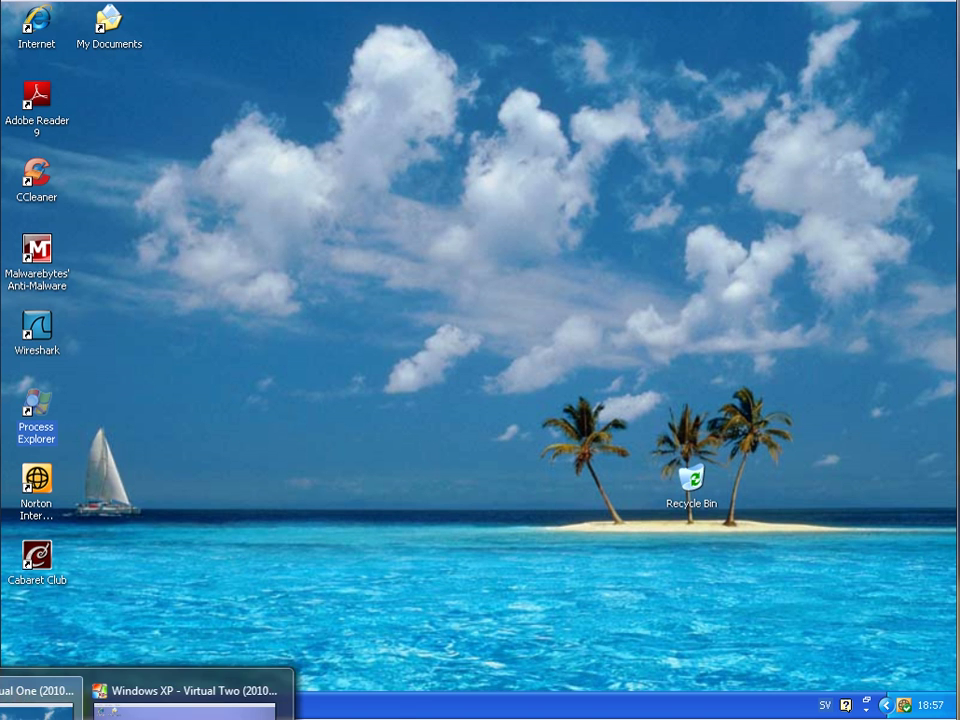
Switch to the COMODO machine and try to stop the running My Computer scan.
click(189, 697)
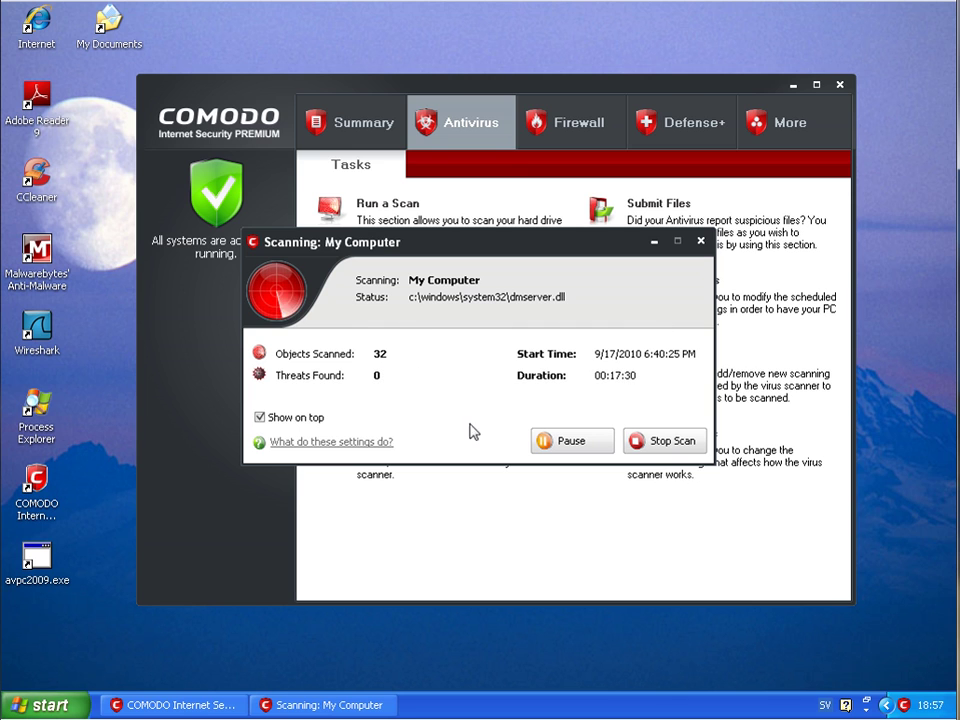
click(669, 443)
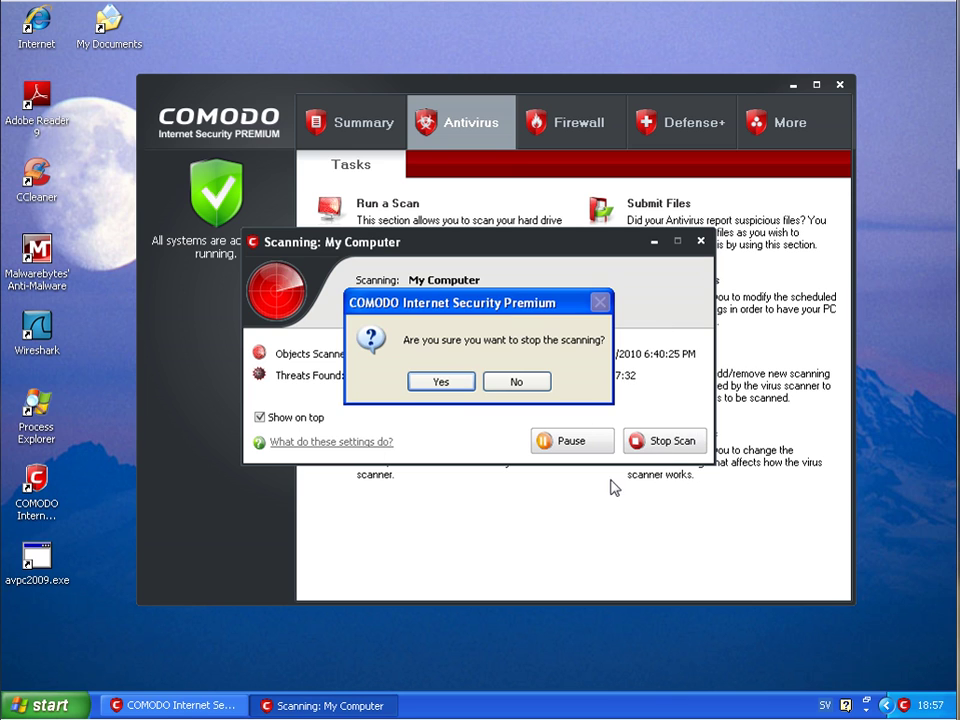
click(439, 382)
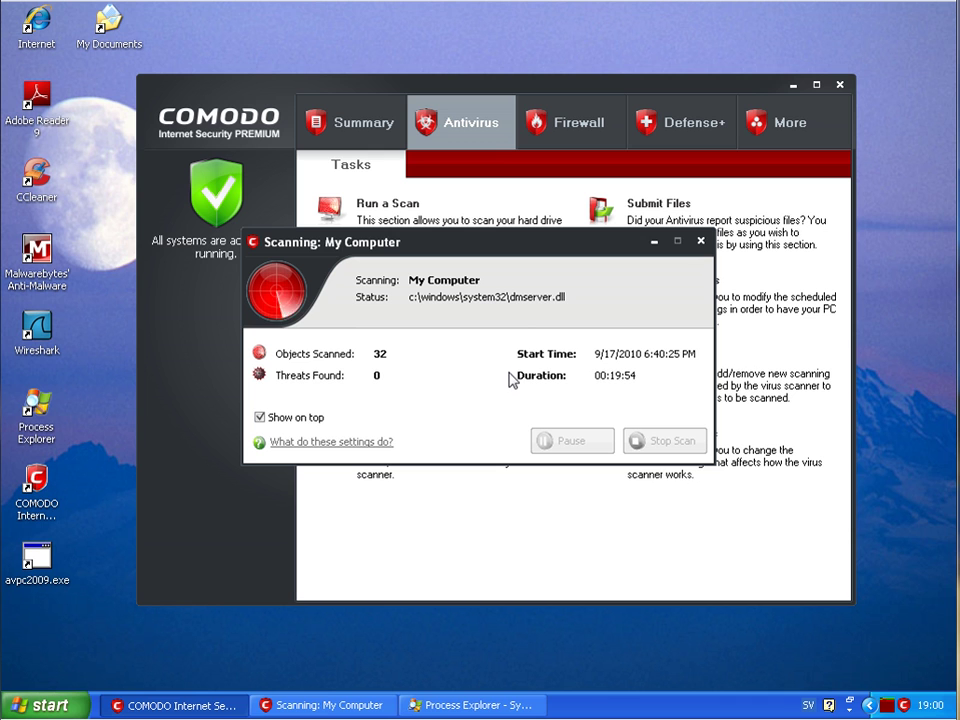
Inspect the processes by CPU use in Process Explorer, keeping the COMODO scan window out of the way.
click(488, 705)
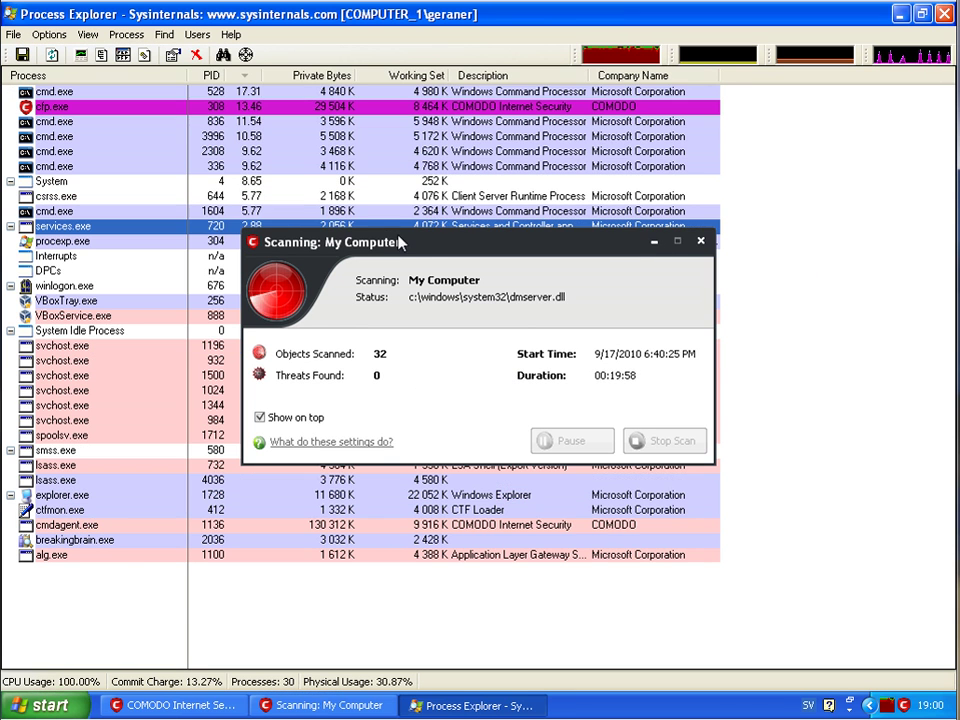
drag(675, 255, 622, 393)
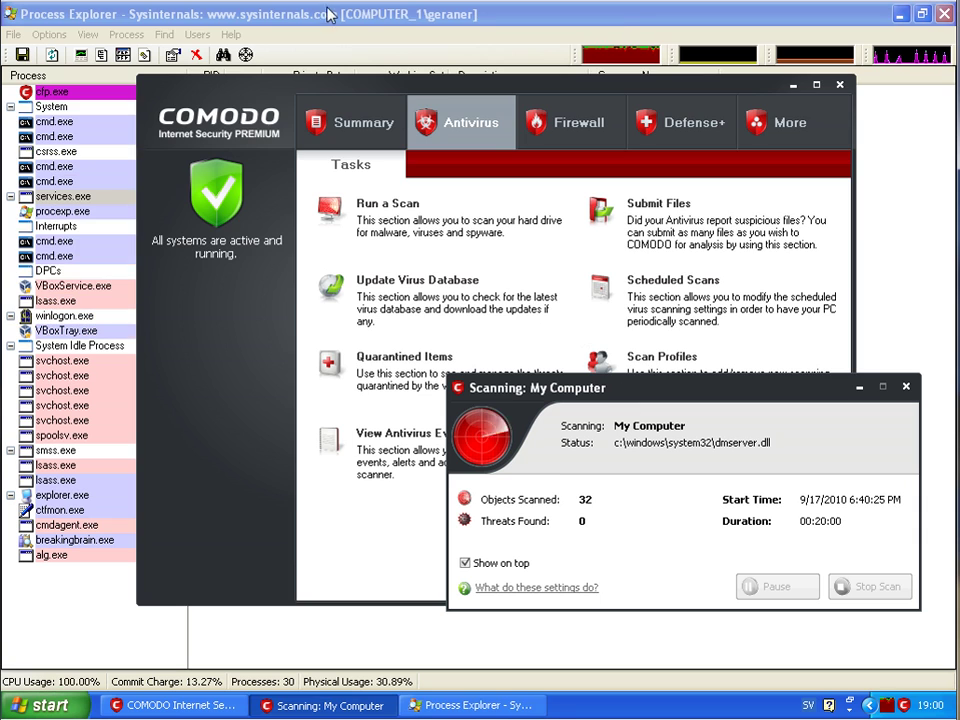
click(254, 17)
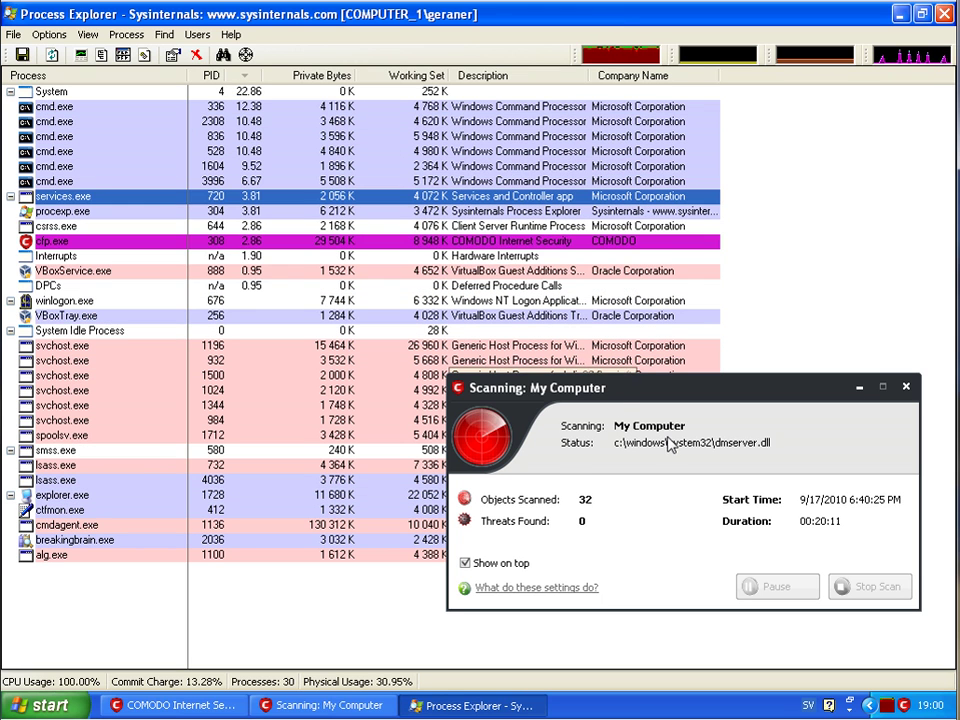
drag(707, 391, 610, 301)
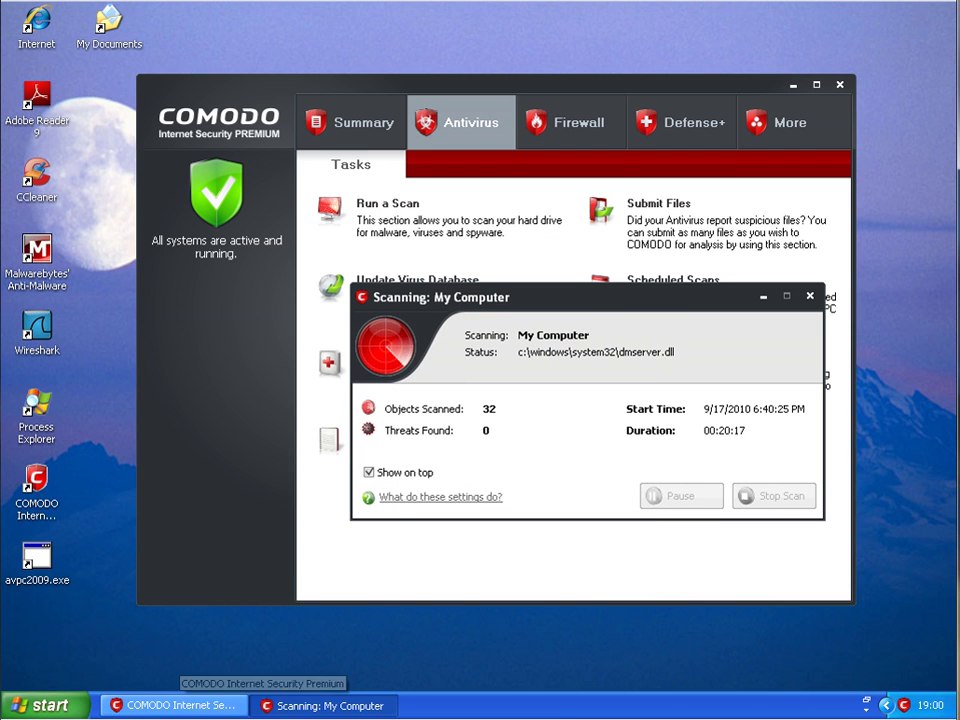
mouse_move(190, 715)
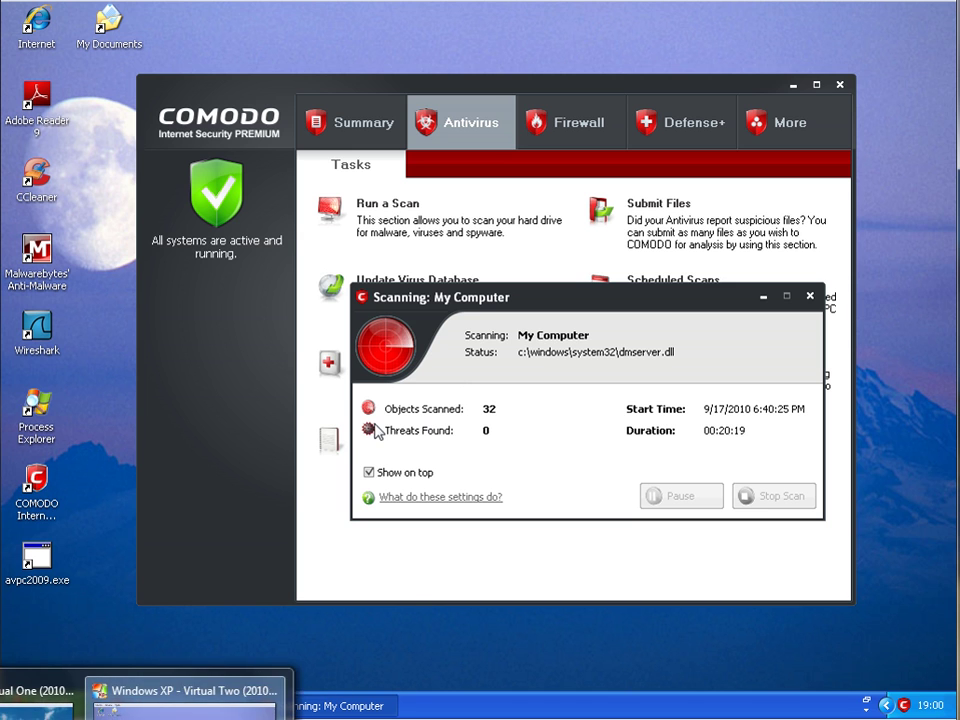
click(120, 690)
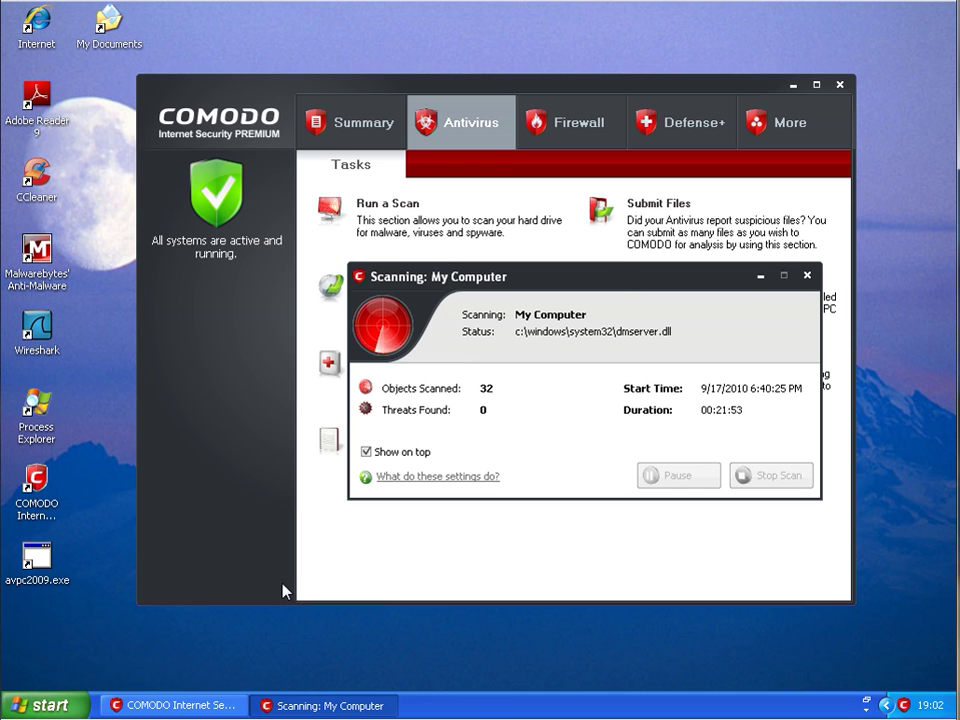
Abort the My Computer scan by closing its window, and dismiss the aborted scan's results.
click(808, 275)
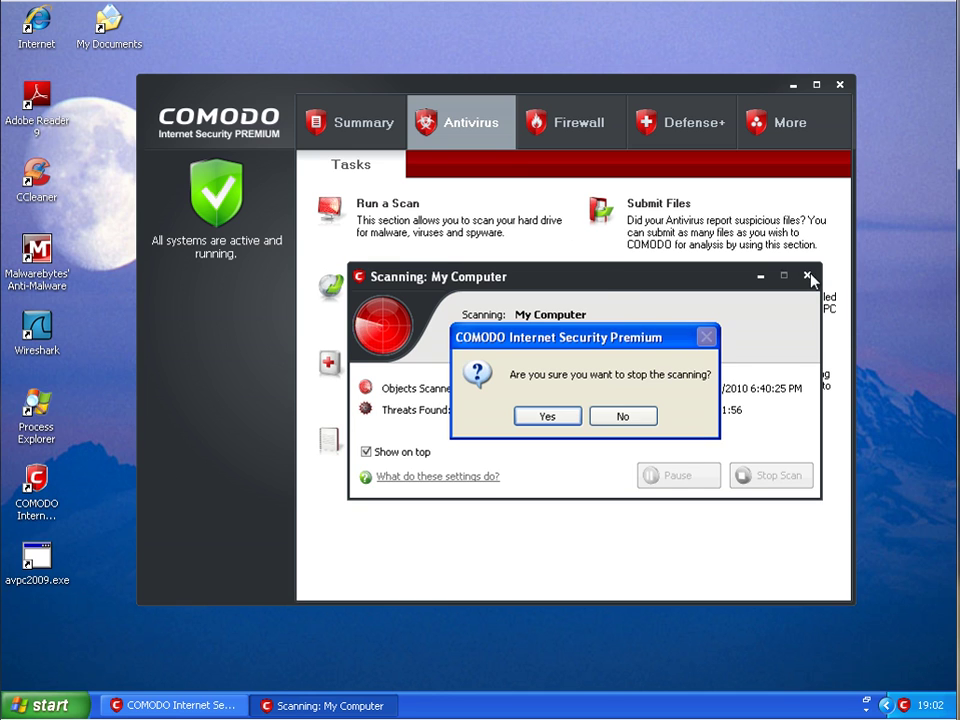
click(551, 415)
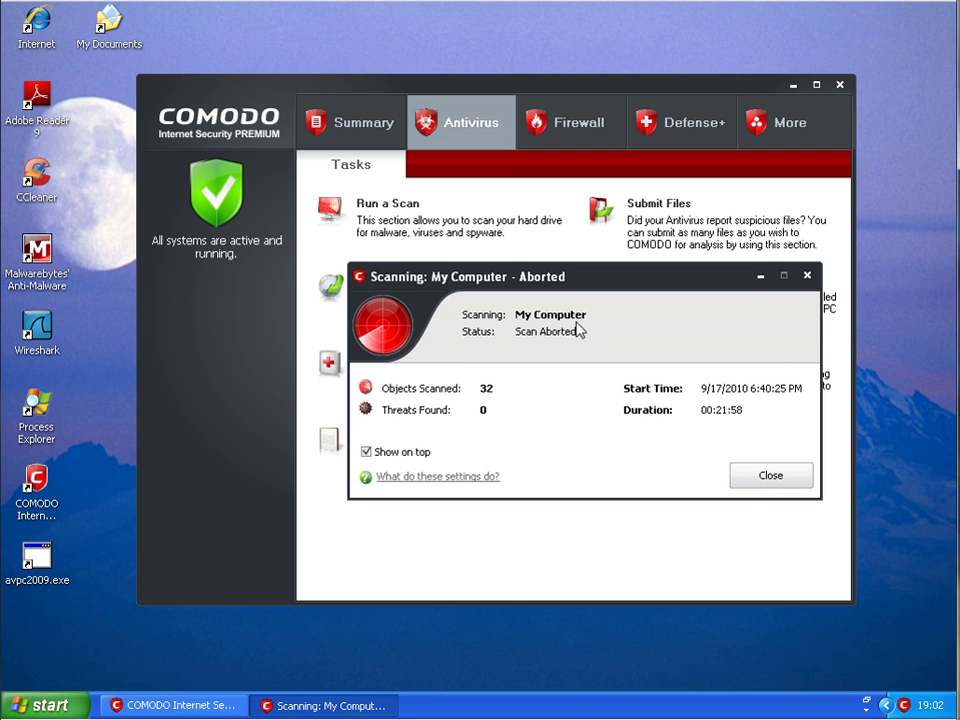
click(771, 477)
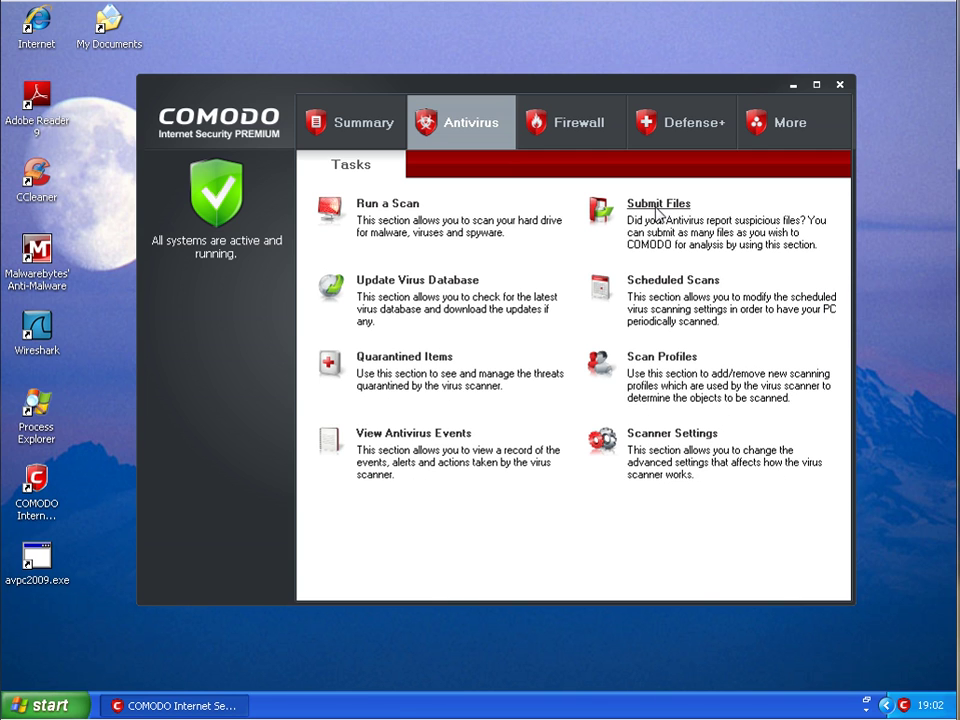
Display the Defense+ active process list and sort it by sandbox level.
click(681, 135)
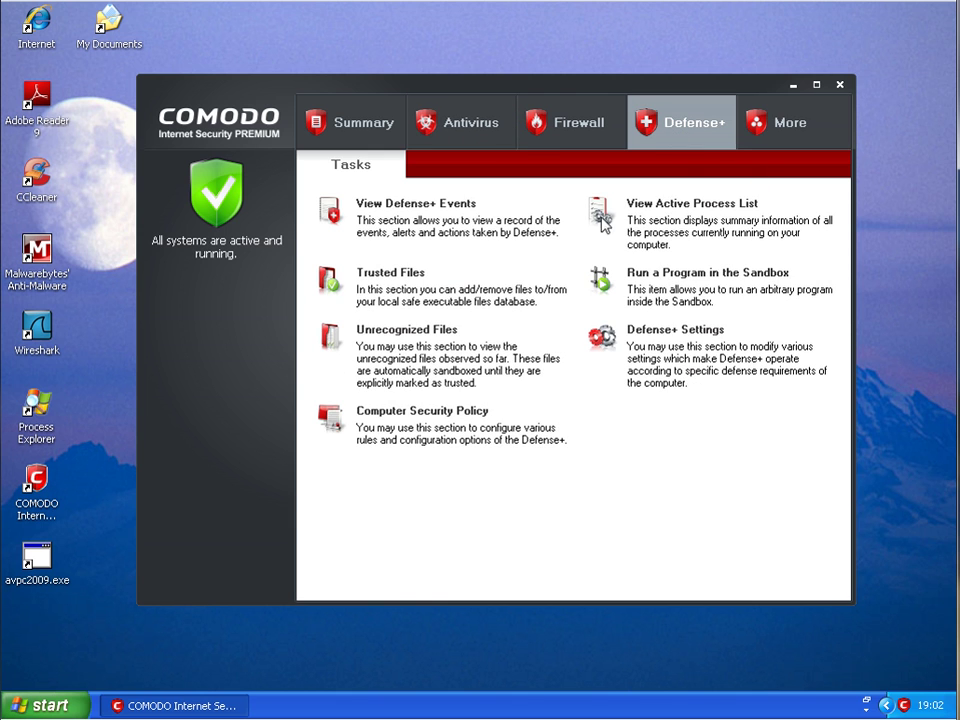
click(673, 205)
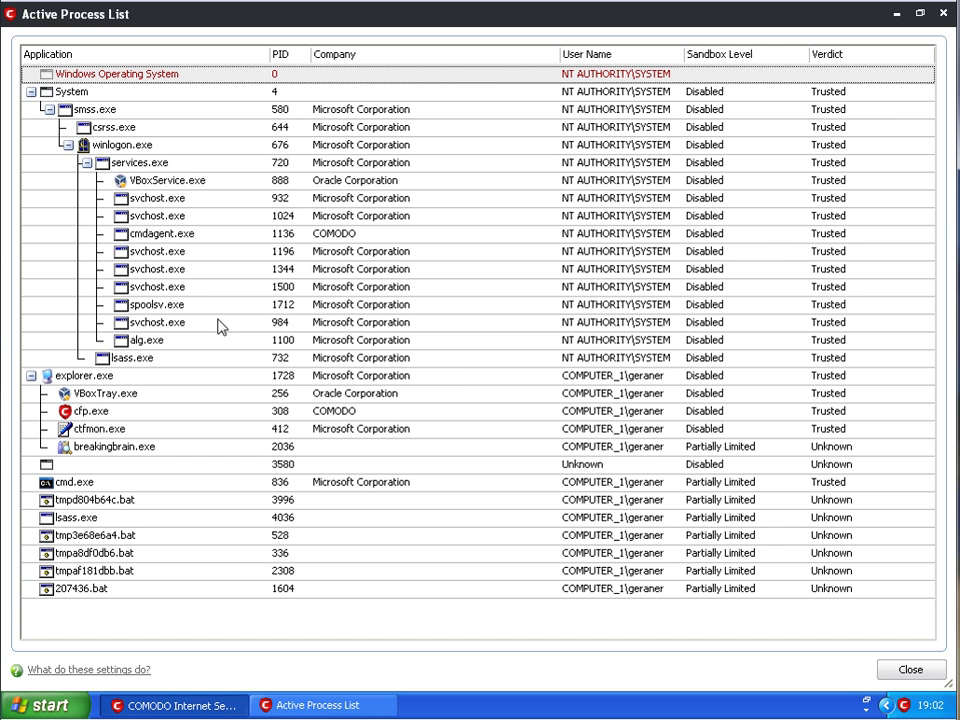
click(724, 58)
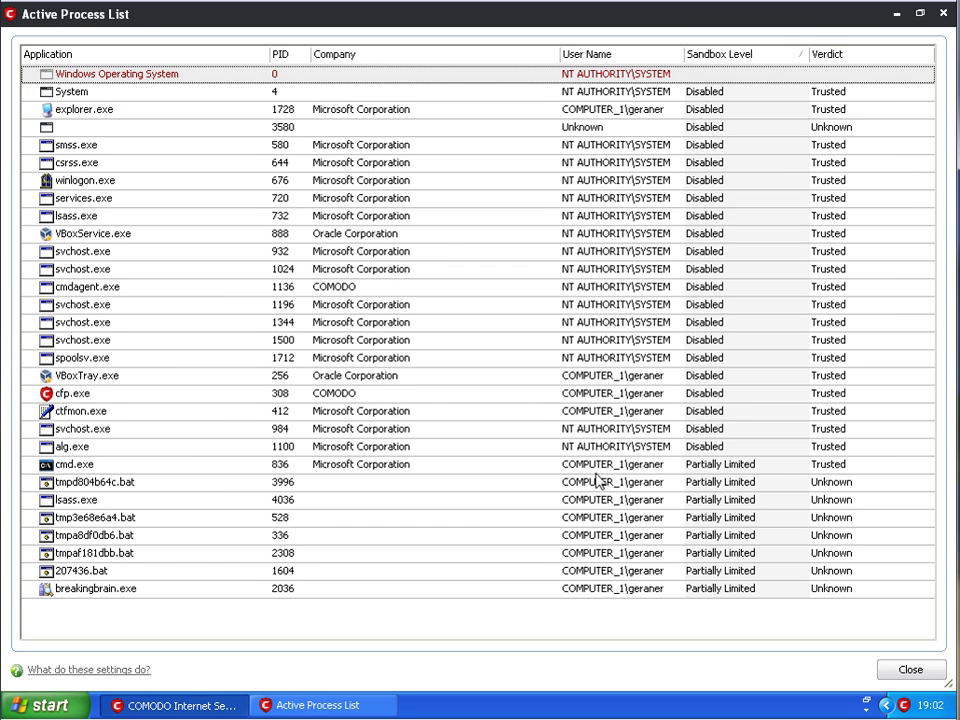
Terminate the partially limited cmd.exe process.
click(681, 450)
click(660, 462)
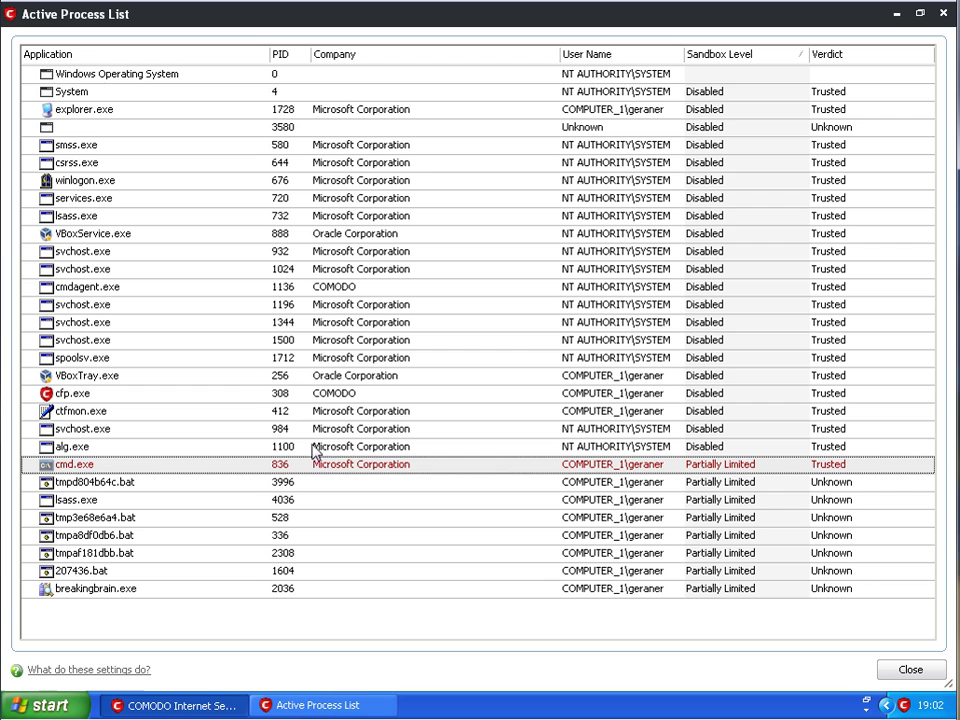
right_click(67, 469)
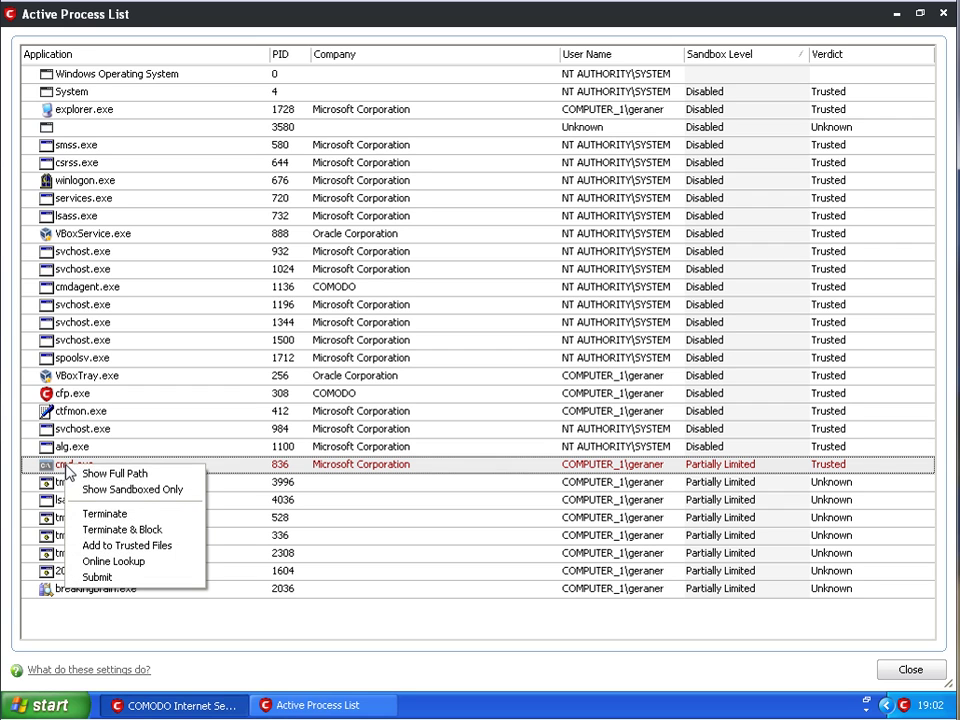
click(166, 517)
click(420, 388)
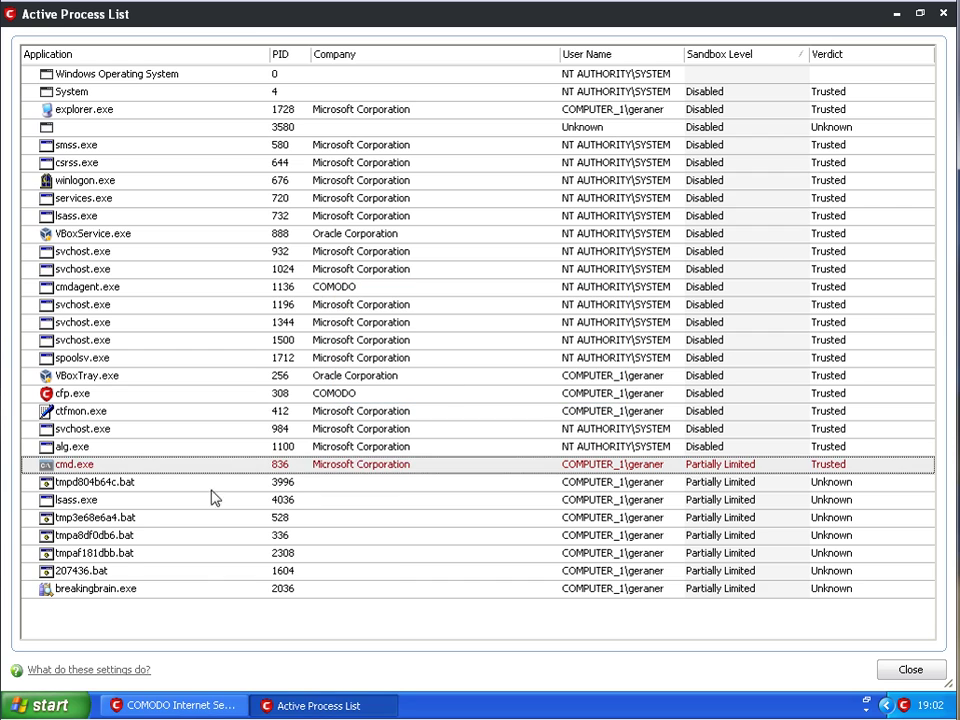
Terminate the sandboxed tmpd804b64c.bat process and the partially limited lsass.exe process with PID 4036.
right_click(110, 462)
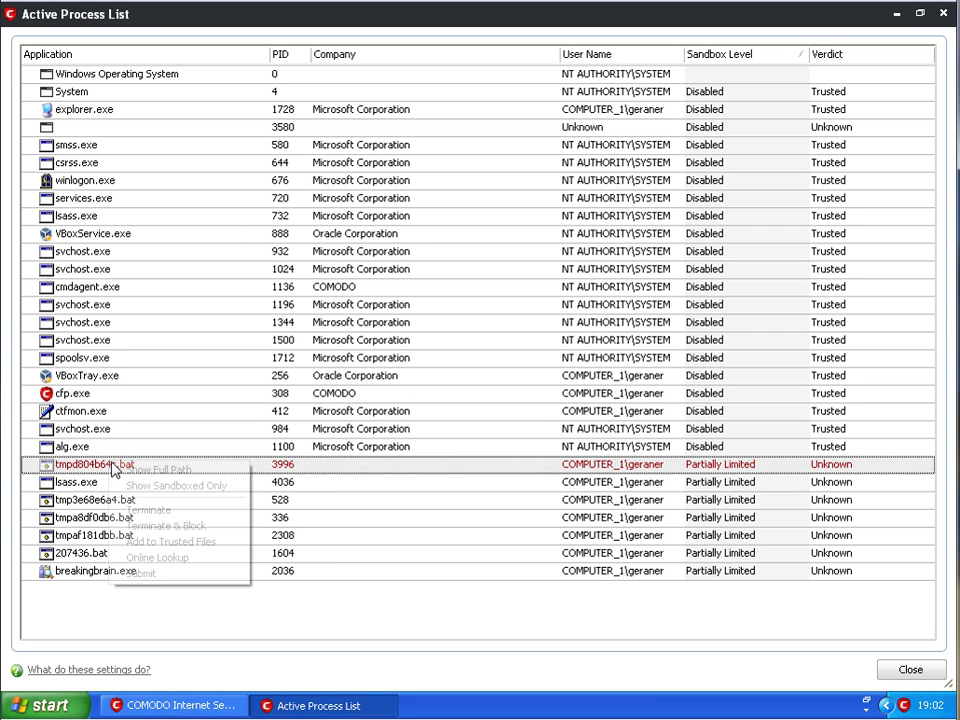
click(181, 516)
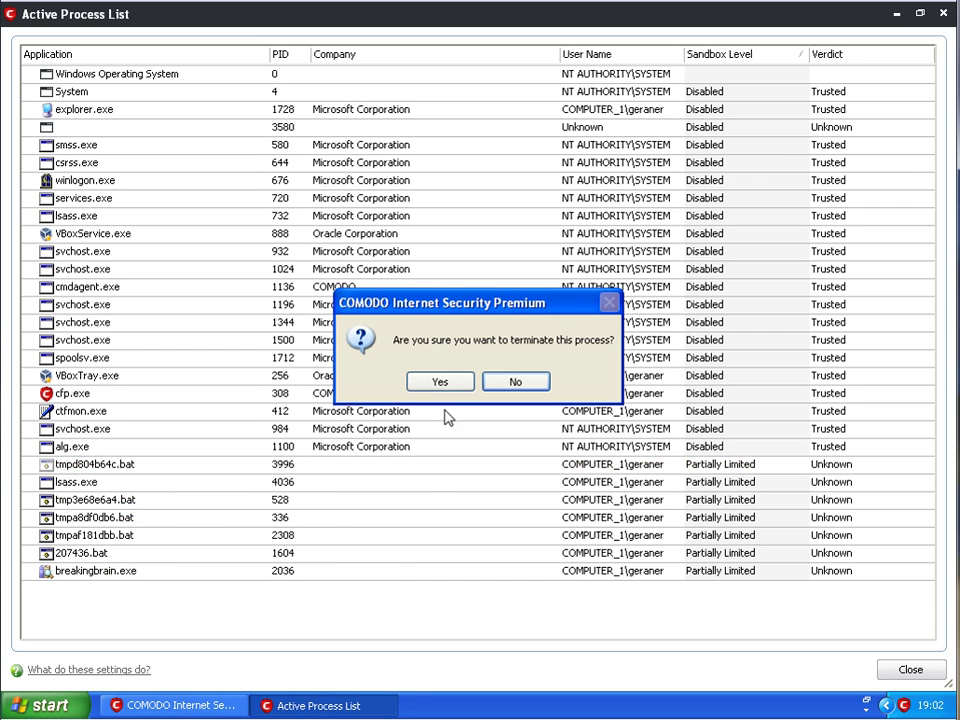
click(437, 379)
click(125, 473)
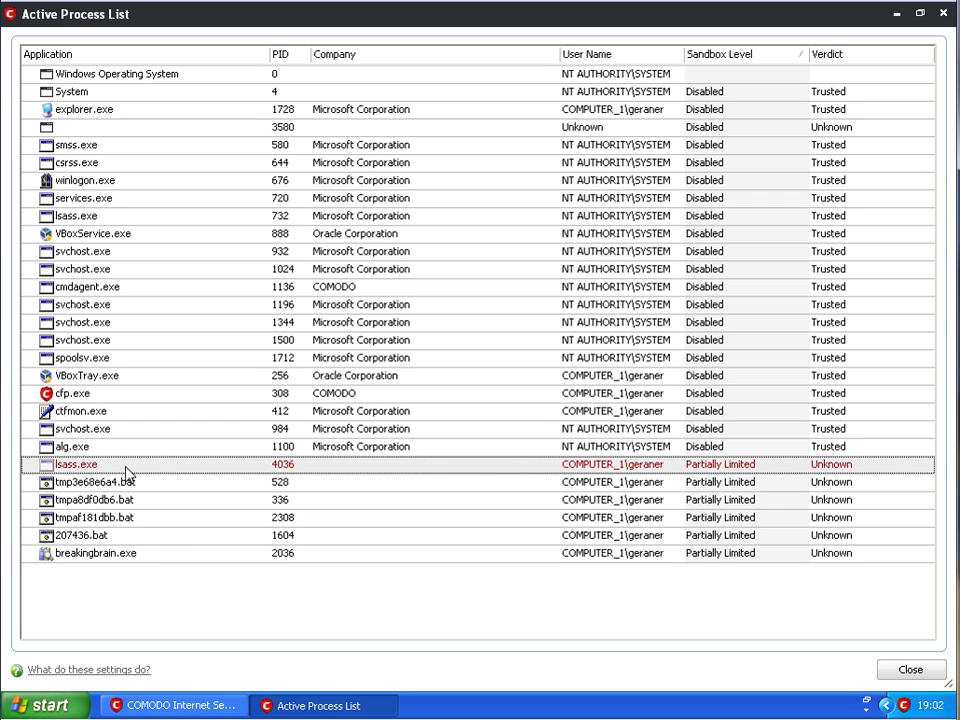
right_click(125, 473)
click(202, 518)
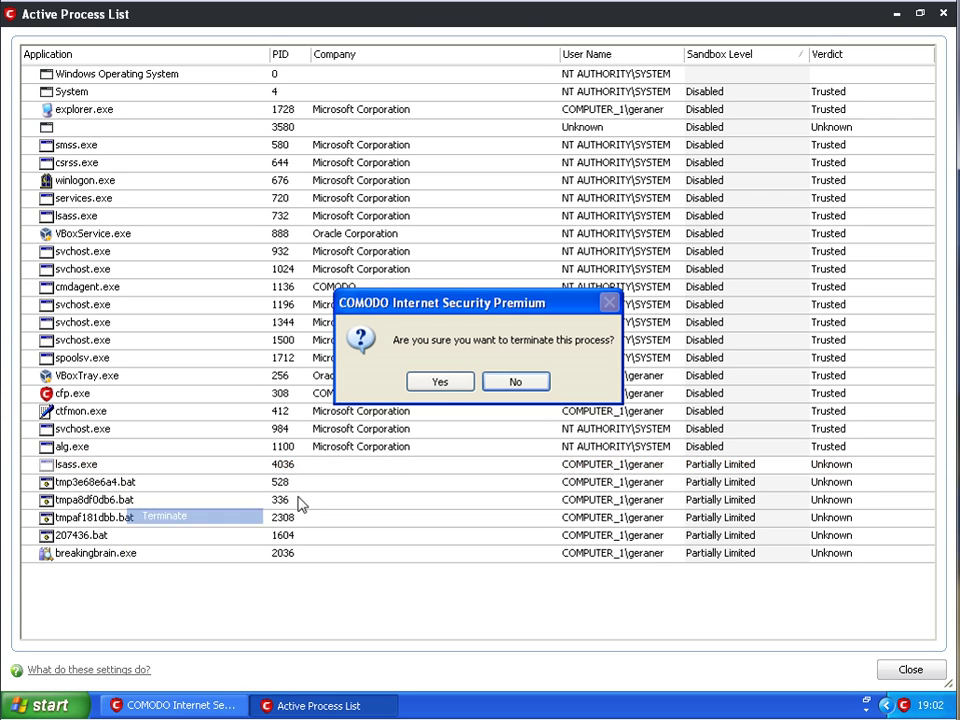
click(437, 380)
Terminate the sandboxed tmp3e68e6a4.bat and tmpa8df0db6.bat processes.
click(212, 467)
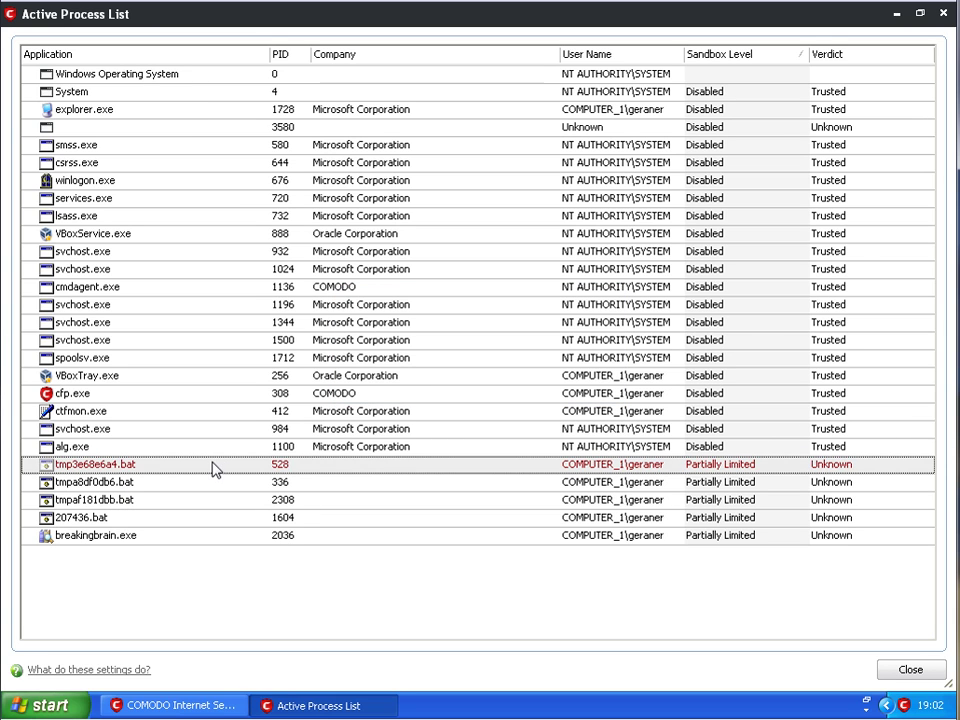
right_click(216, 466)
click(290, 512)
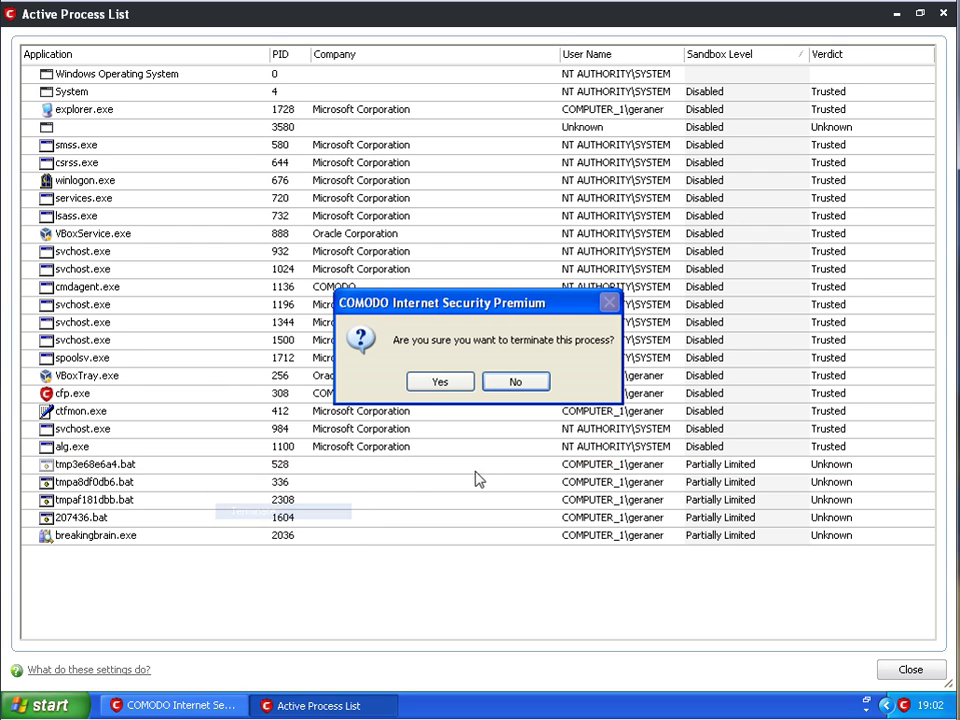
click(452, 381)
right_click(156, 466)
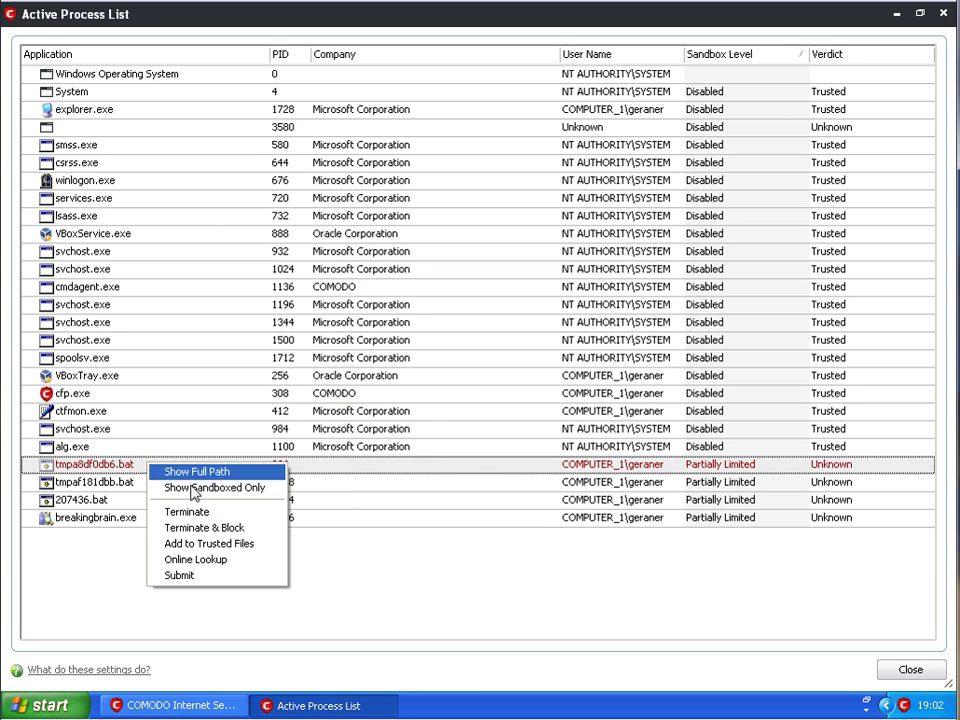
click(188, 512)
click(428, 386)
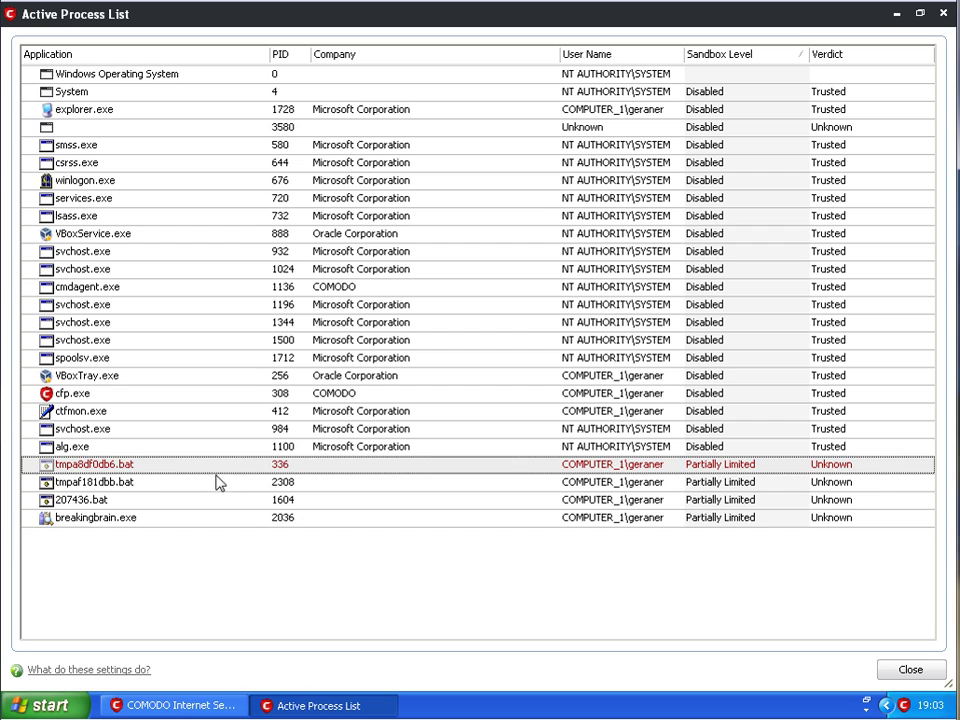
Terminate the sandboxed tmpaf181dbb.bat and 207436.bat processes.
right_click(126, 470)
click(156, 512)
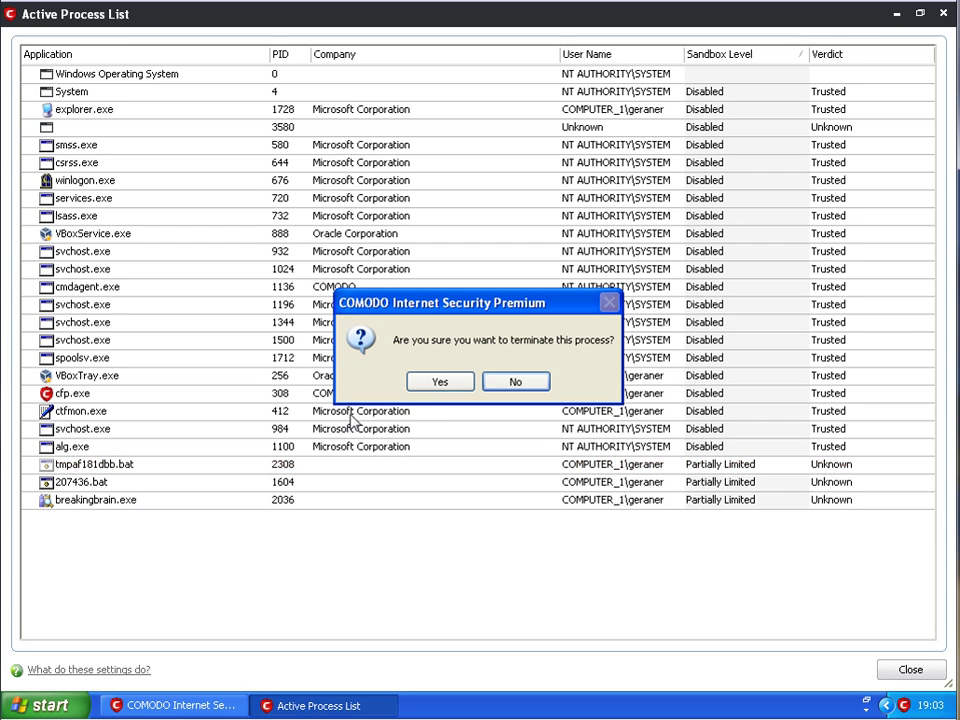
click(444, 381)
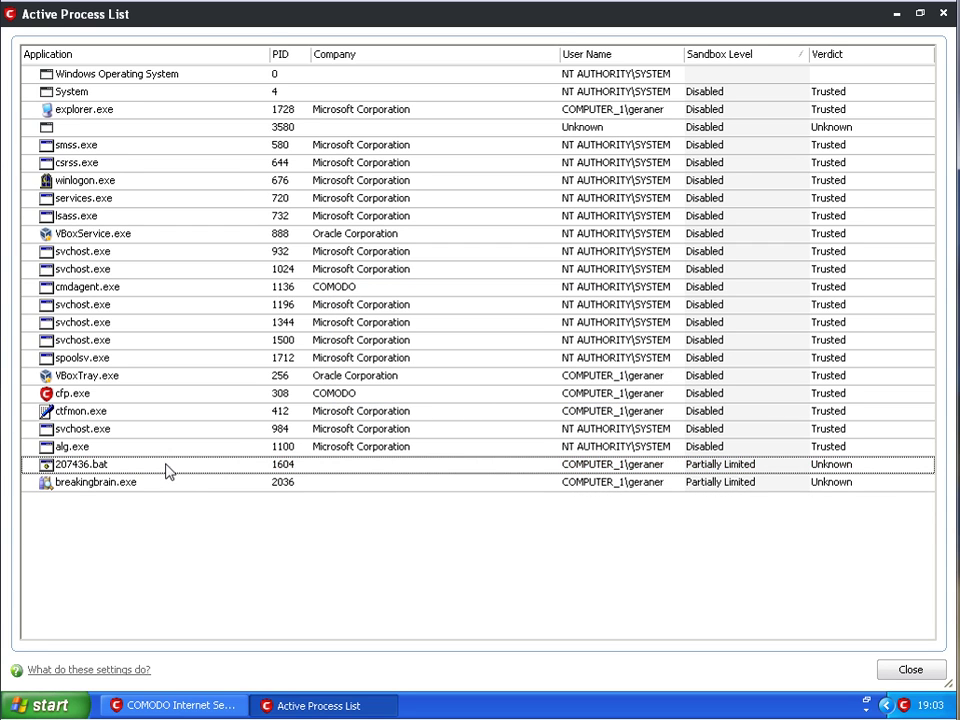
right_click(168, 472)
click(238, 514)
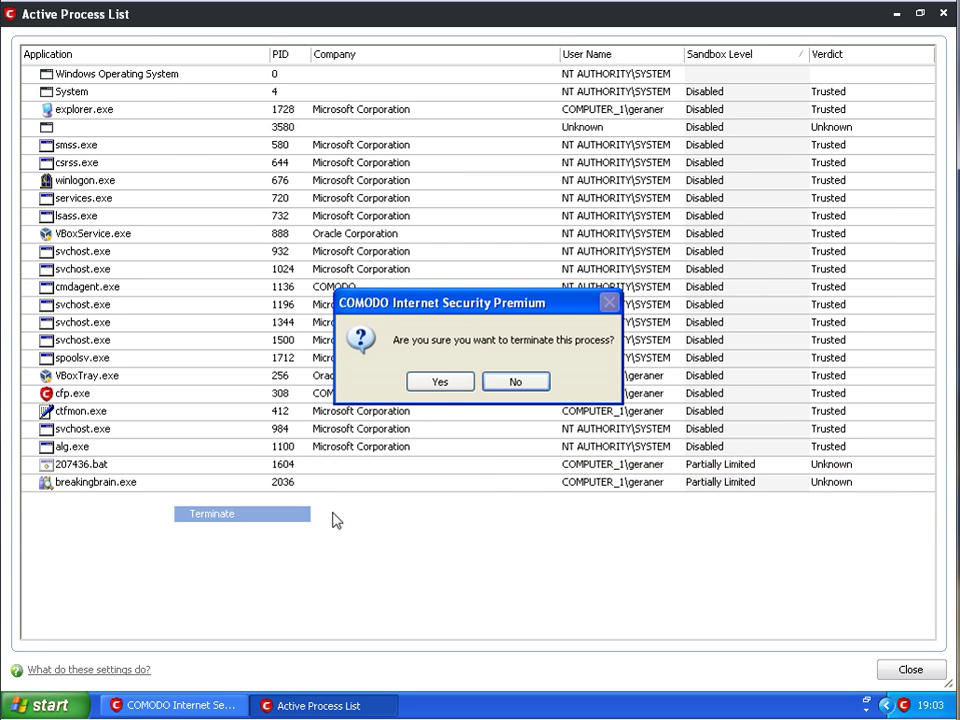
click(439, 388)
Terminate the partially limited breakingbrain.exe process and close the active process list.
right_click(132, 467)
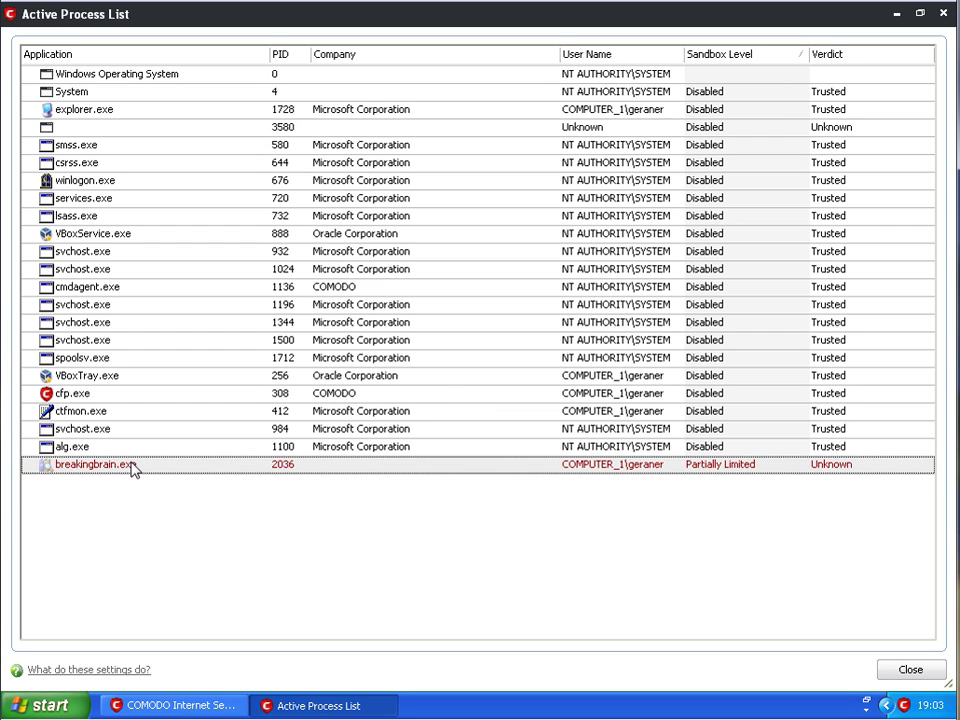
click(222, 513)
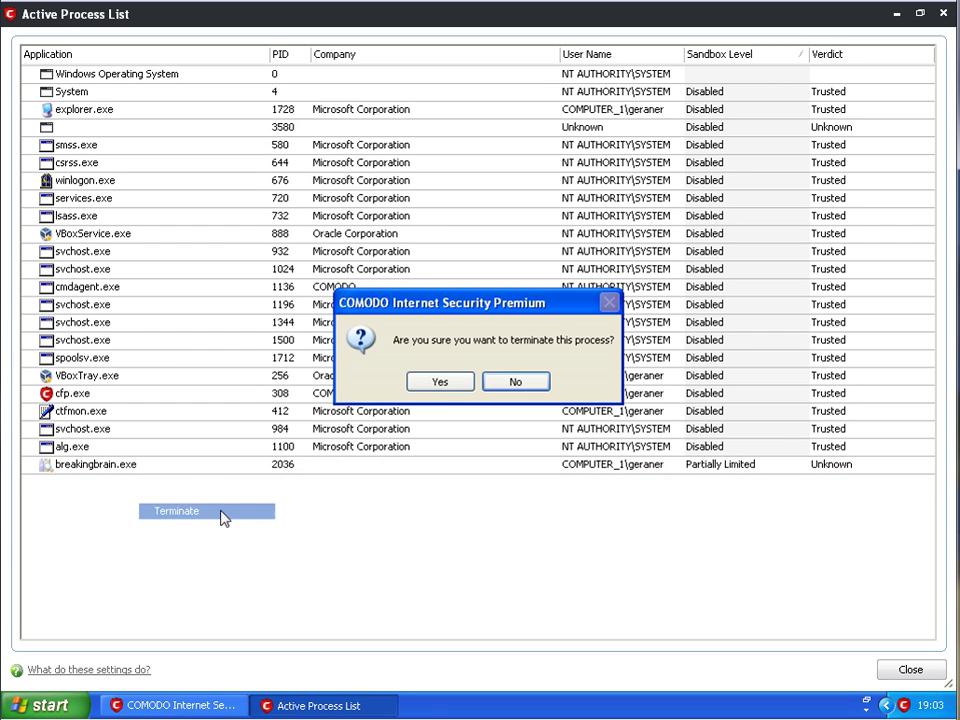
click(440, 388)
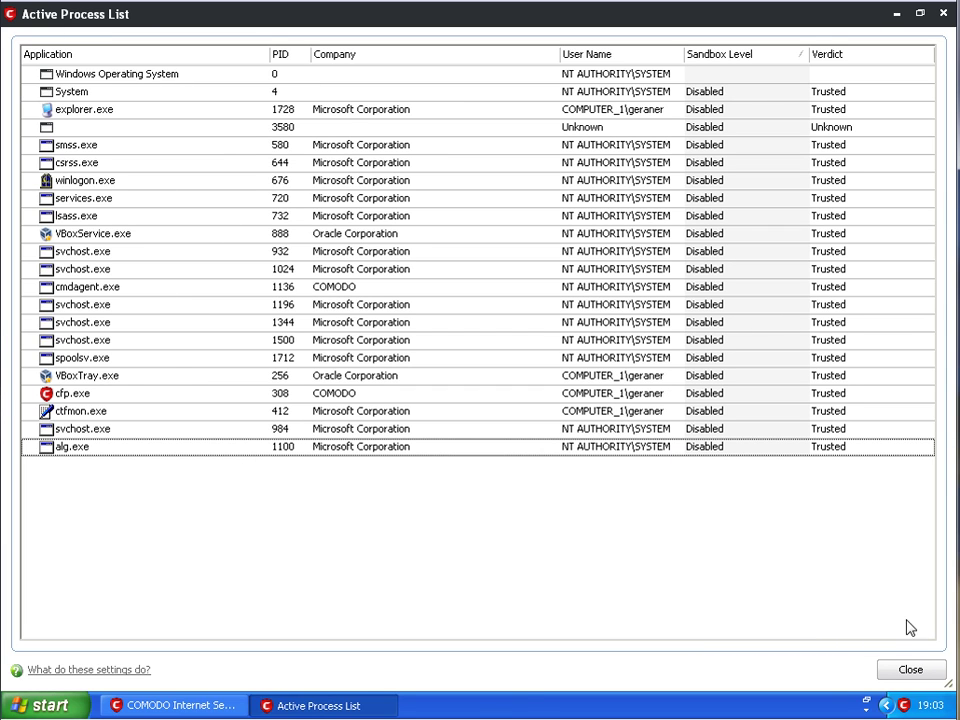
click(924, 669)
Review the intrusions blocked by Defense+ from the protection summary, closing the event list when done.
click(352, 122)
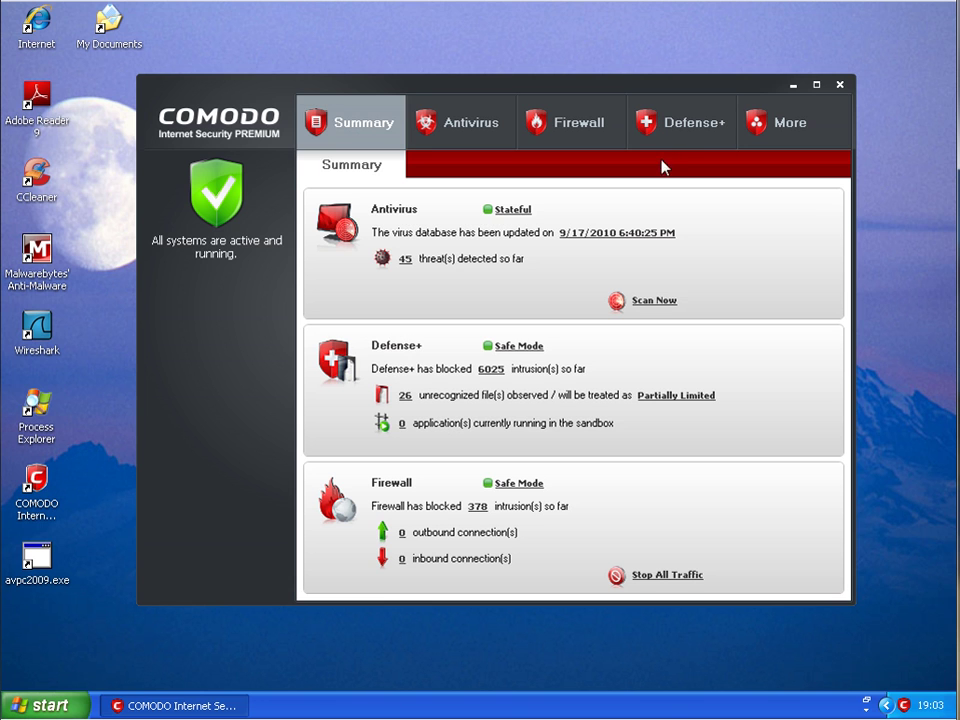
click(488, 371)
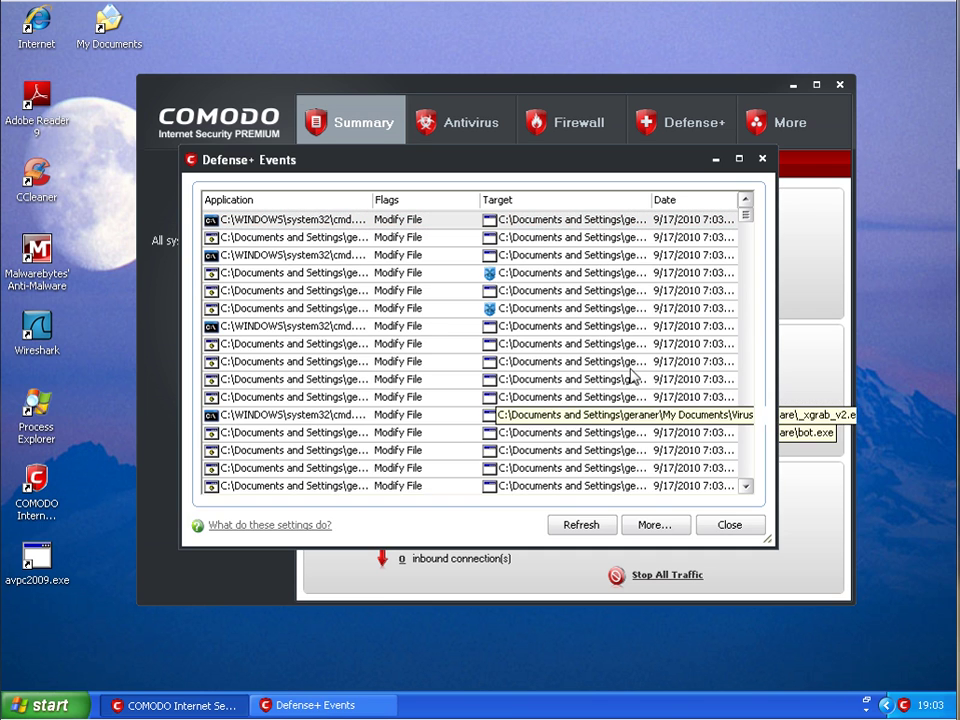
click(731, 528)
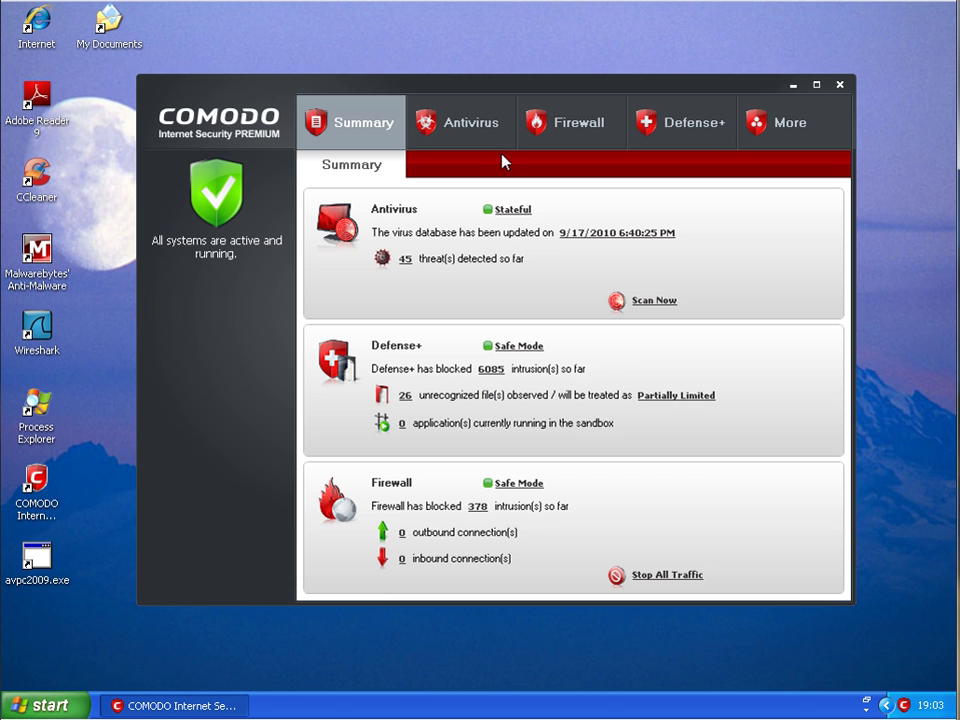
Inspect the Defense+ execution control, sandbox and monitoring settings, leaving them without changes.
click(678, 396)
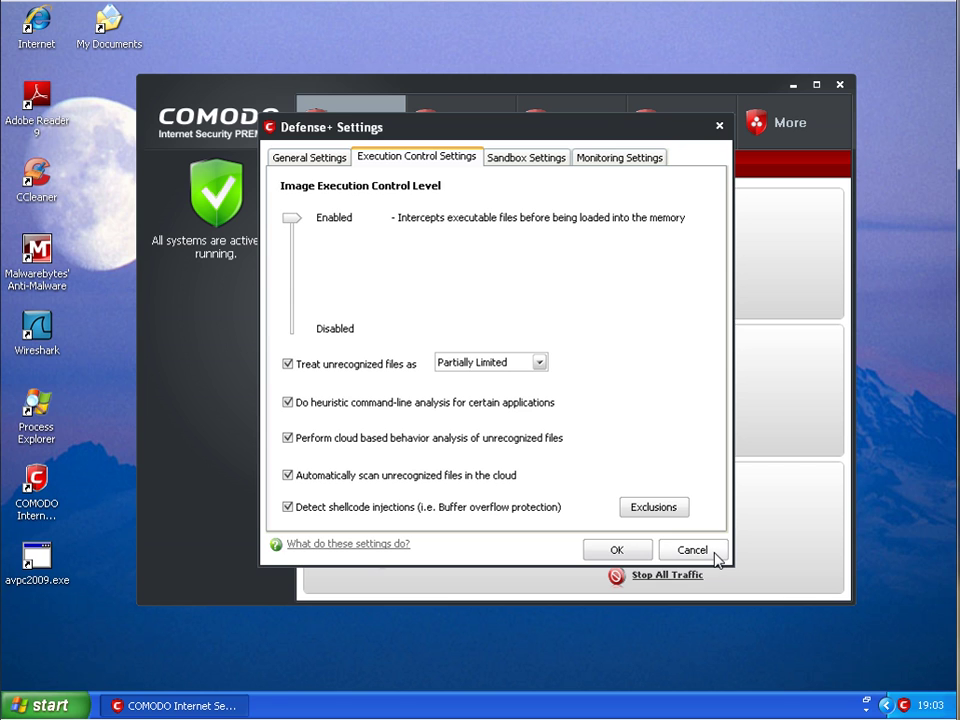
click(530, 163)
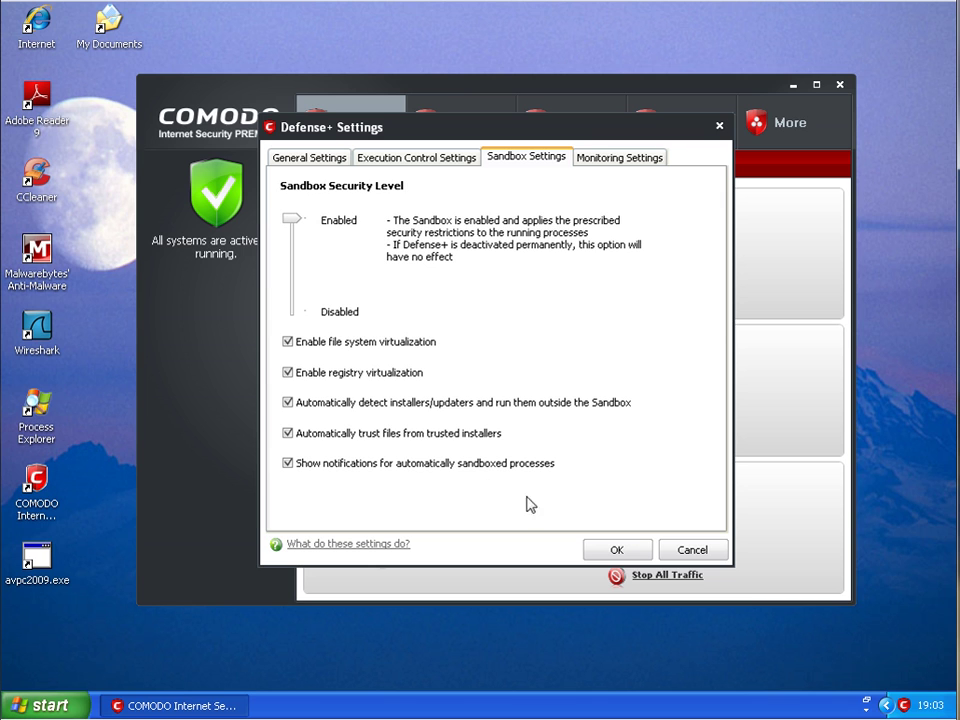
click(632, 160)
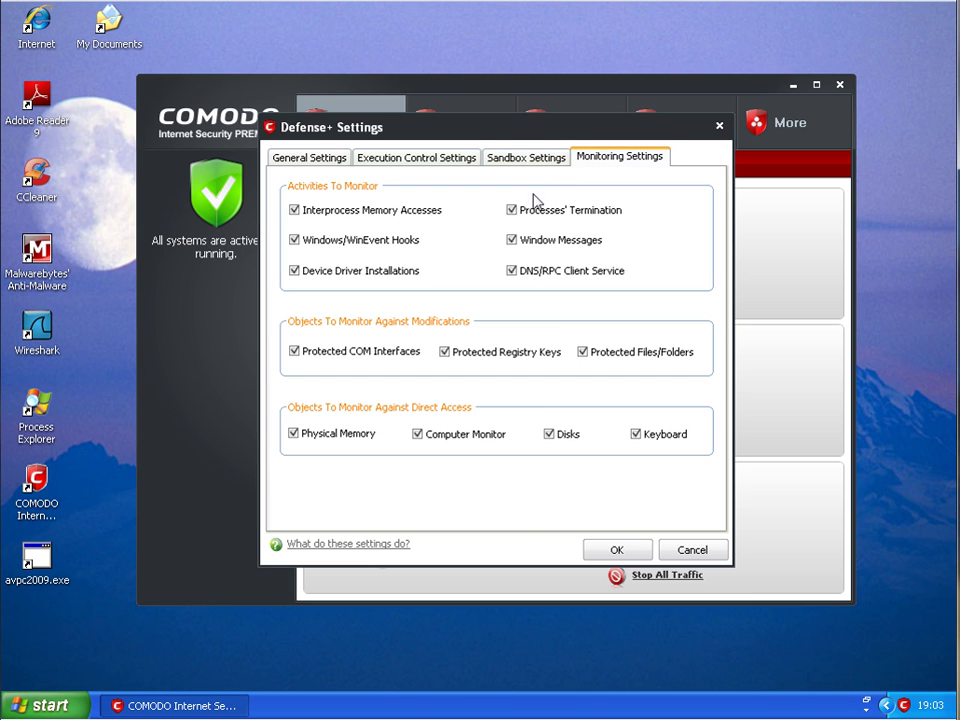
click(694, 551)
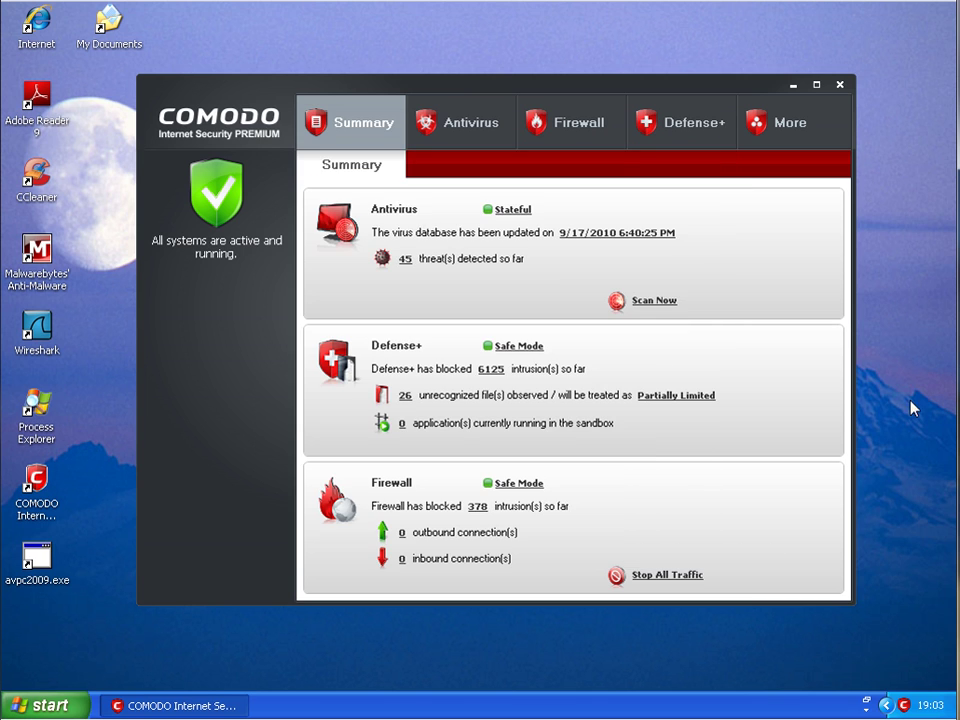
Run an antivirus scan with the My Computer profile.
click(490, 123)
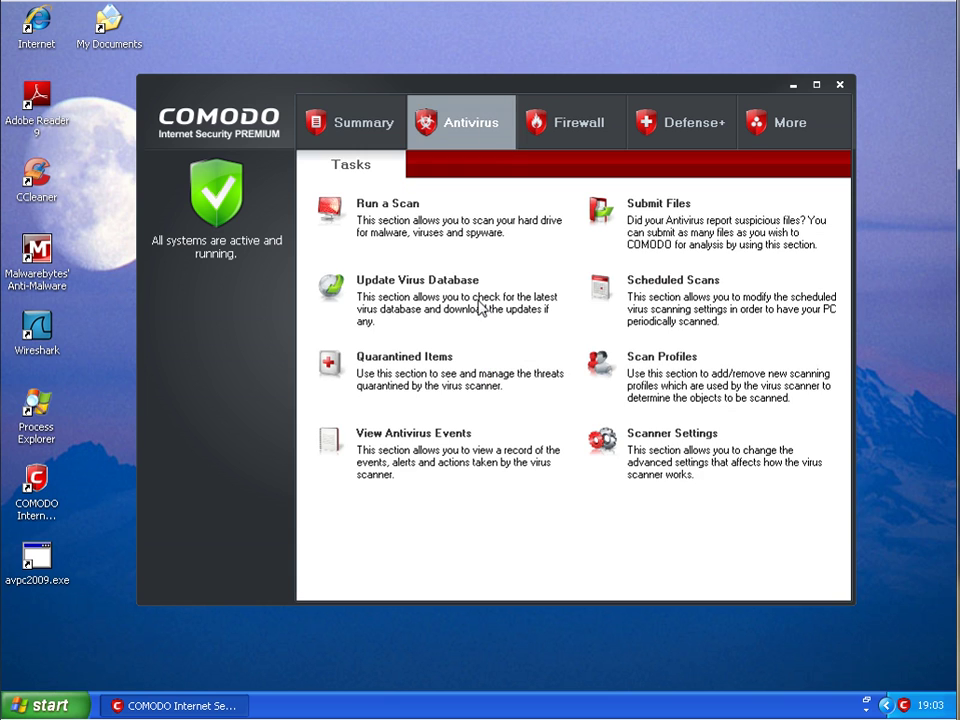
click(400, 210)
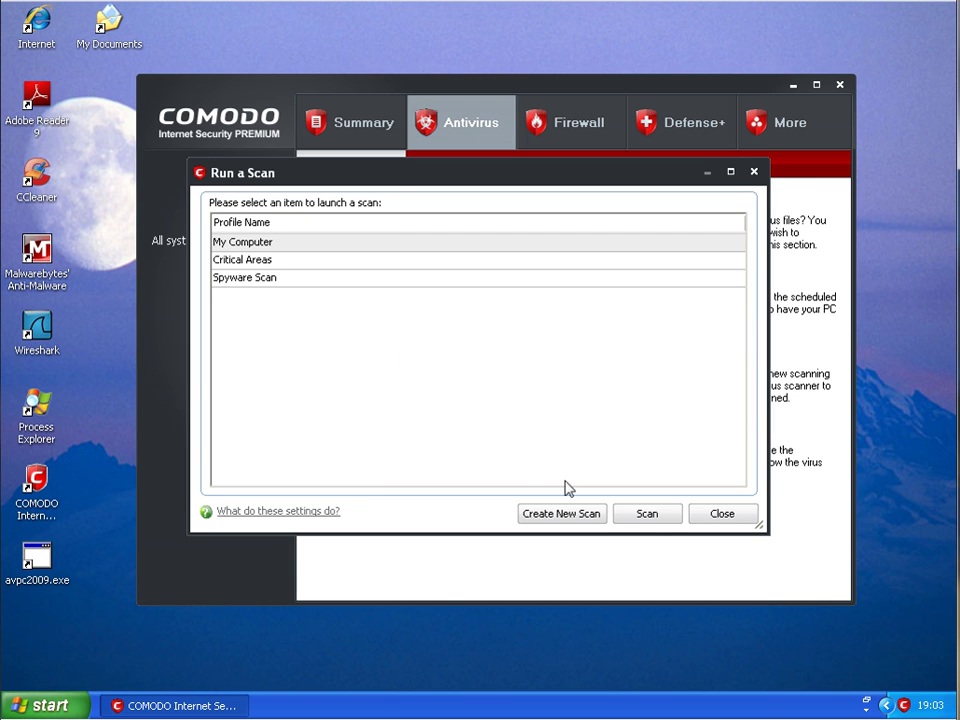
click(672, 520)
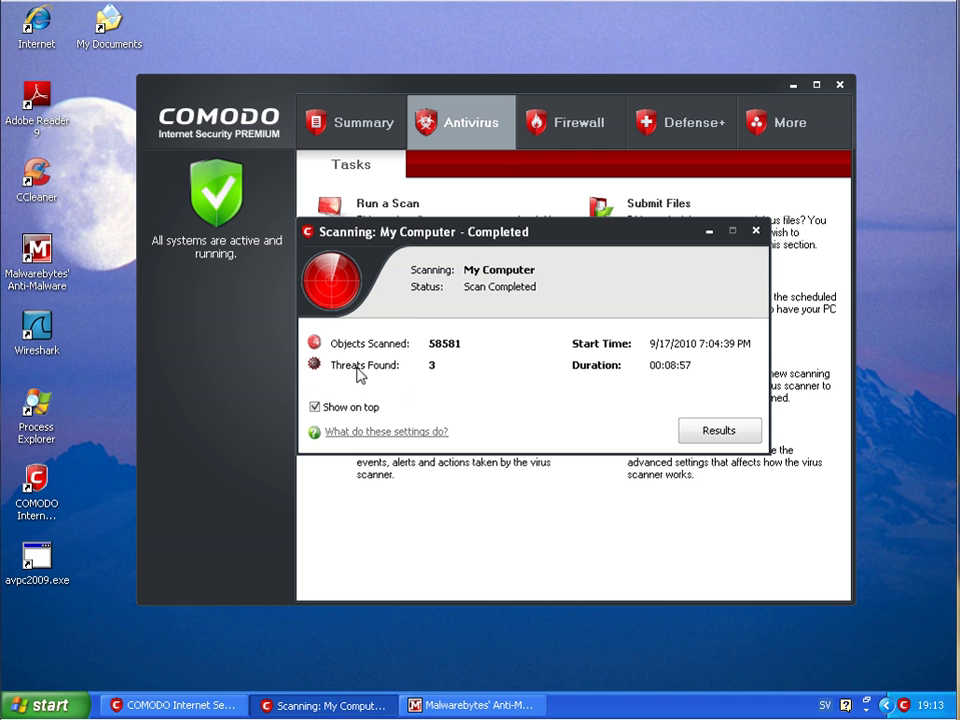
Clean all threats listed in the My Computer scan results, then close the results and the COMODO window.
click(740, 438)
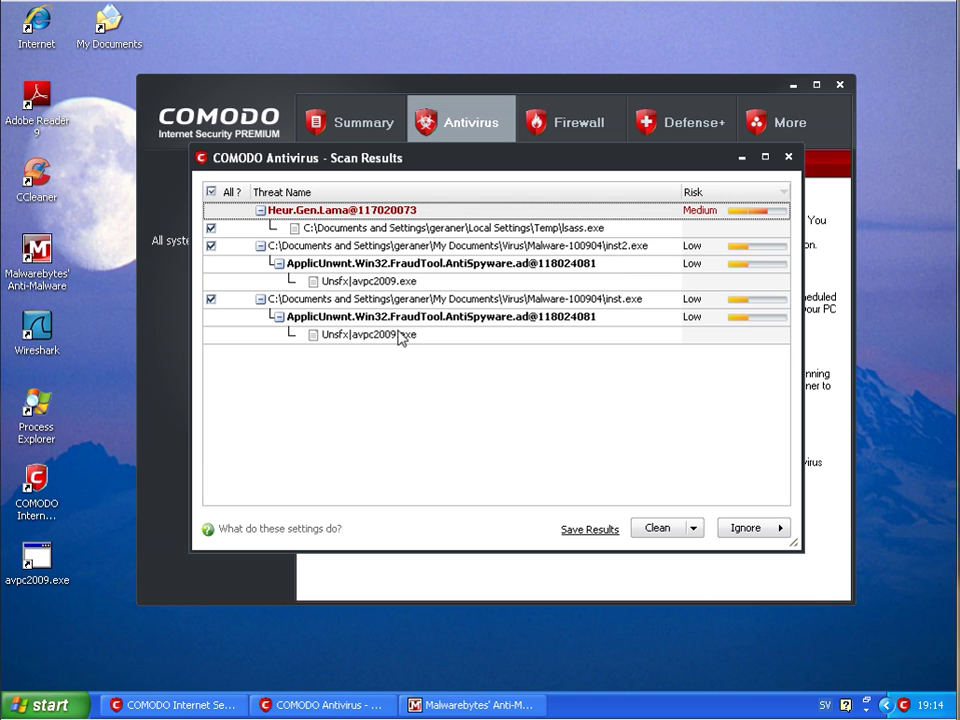
click(670, 527)
click(458, 383)
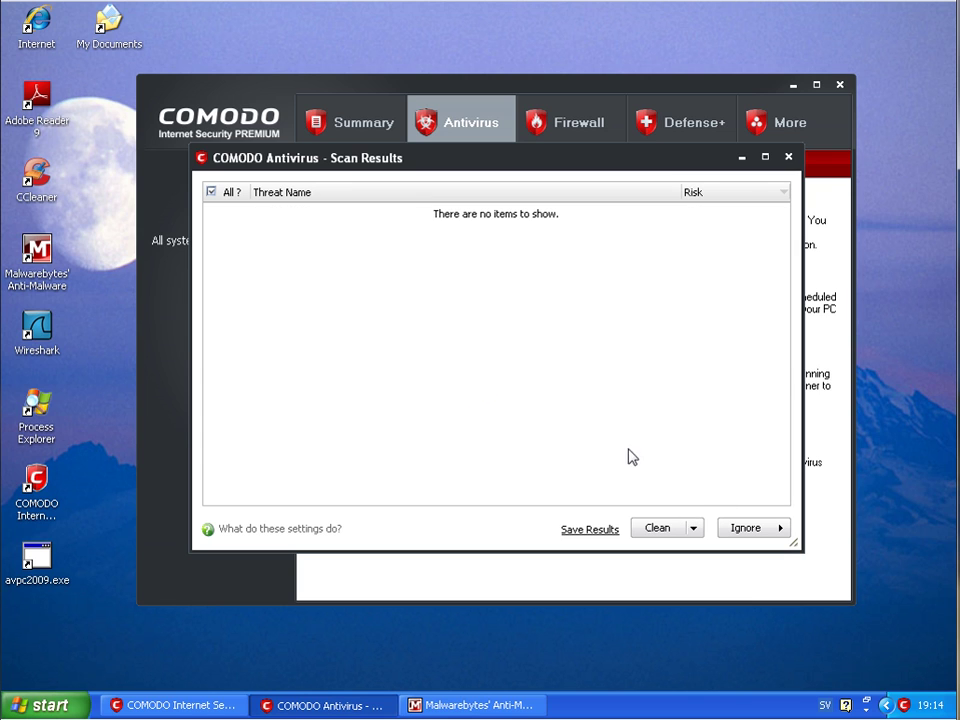
click(788, 157)
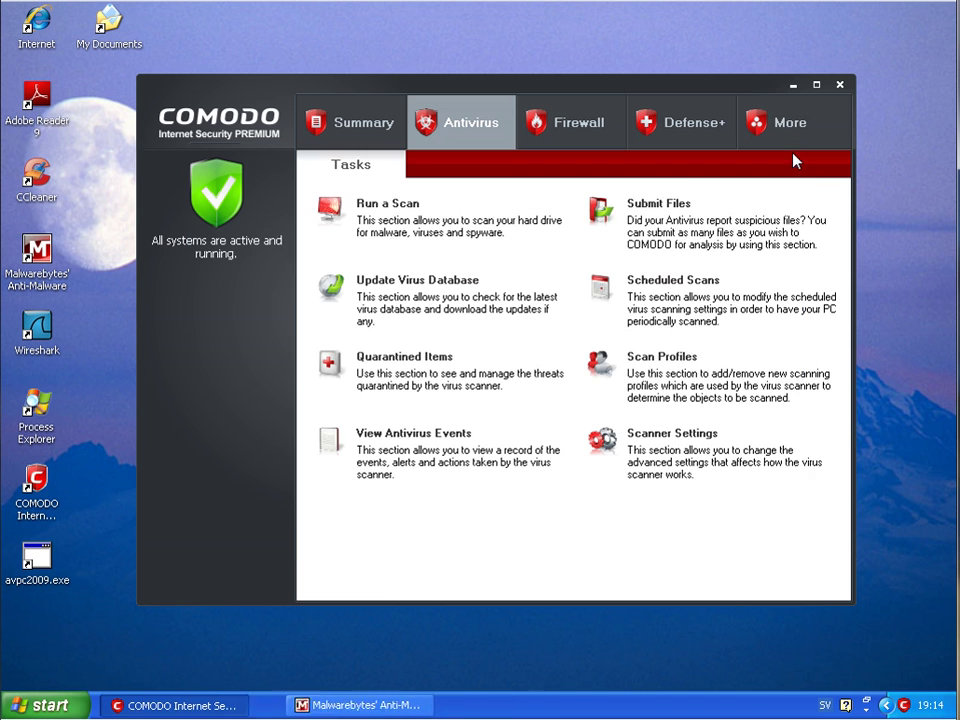
click(842, 86)
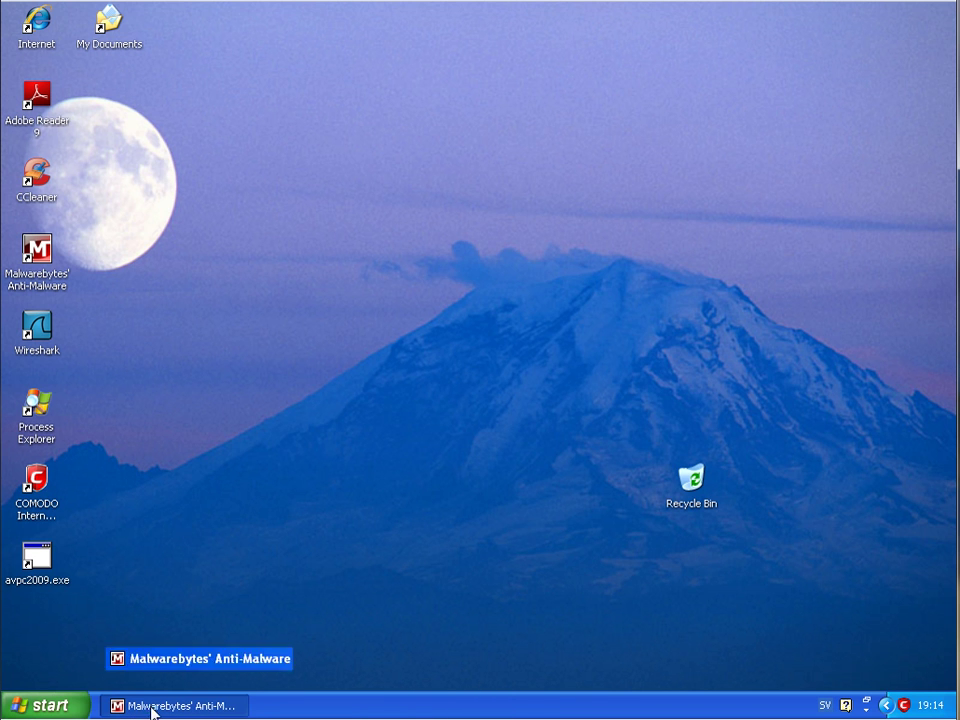
Switch to Malwarebytes' Anti-Malware and run a quick scan, dismissing the completion notice.
click(152, 708)
click(212, 497)
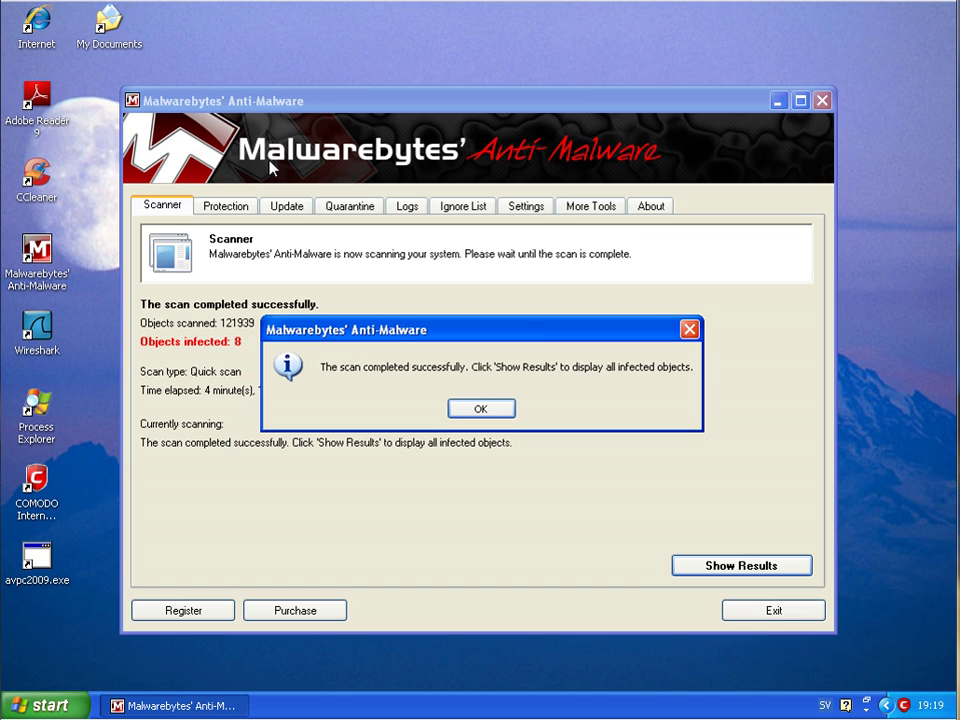
click(482, 408)
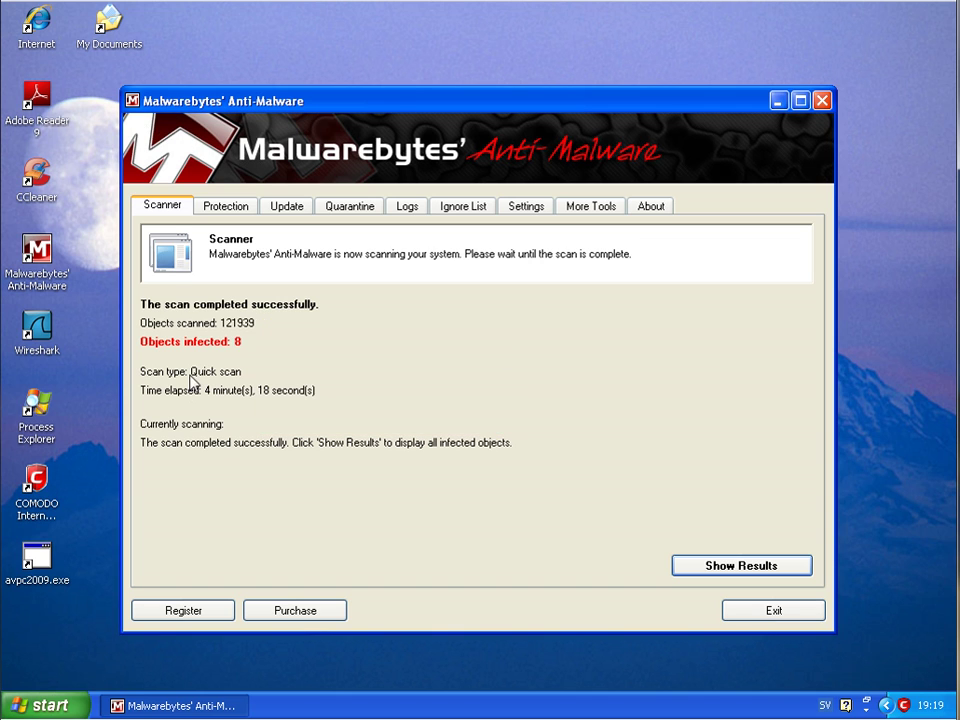
Show the Malwarebytes detections in a maximized window and widen the Vendor and Item columns to read them.
click(752, 568)
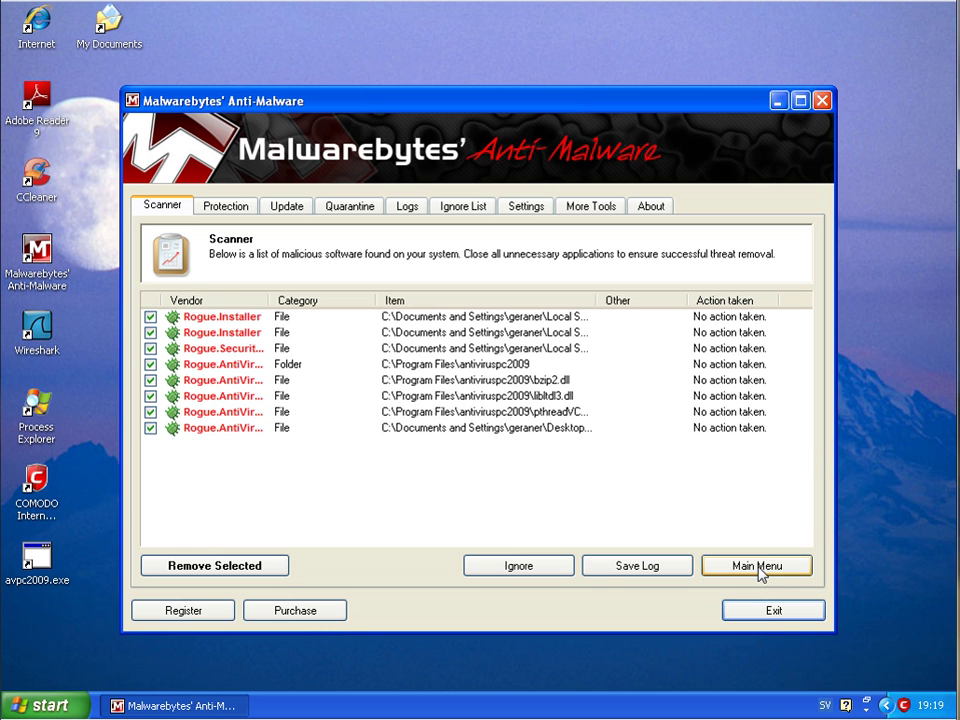
click(800, 100)
drag(196, 216, 285, 220)
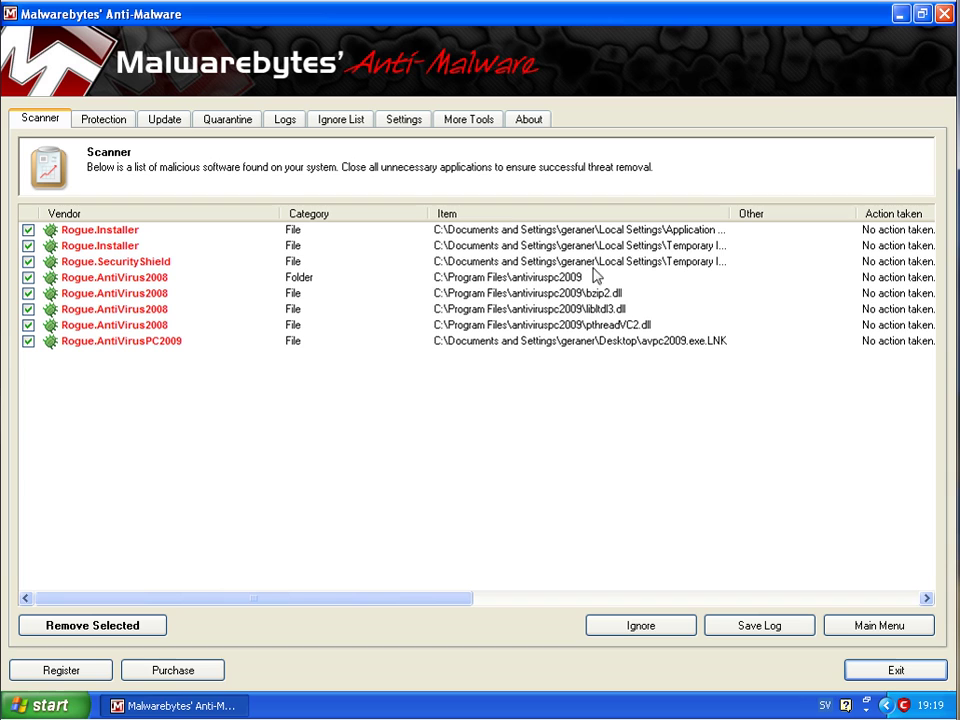
drag(733, 216, 782, 222)
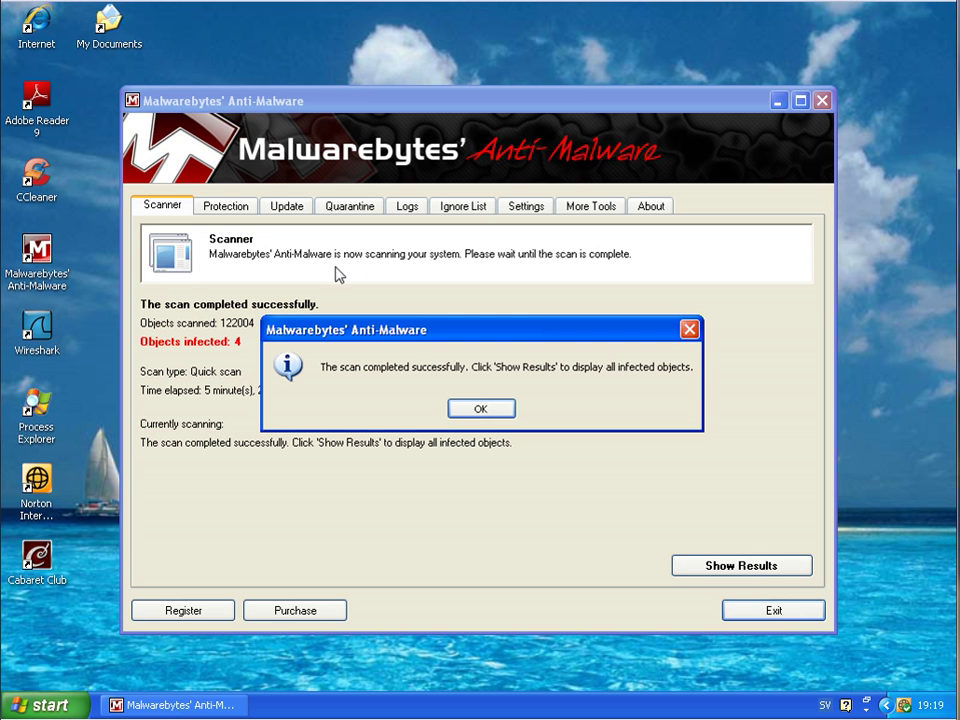
Show the Malwarebytes detections on the Norton machine and widen the Vendor and Item columns.
click(481, 410)
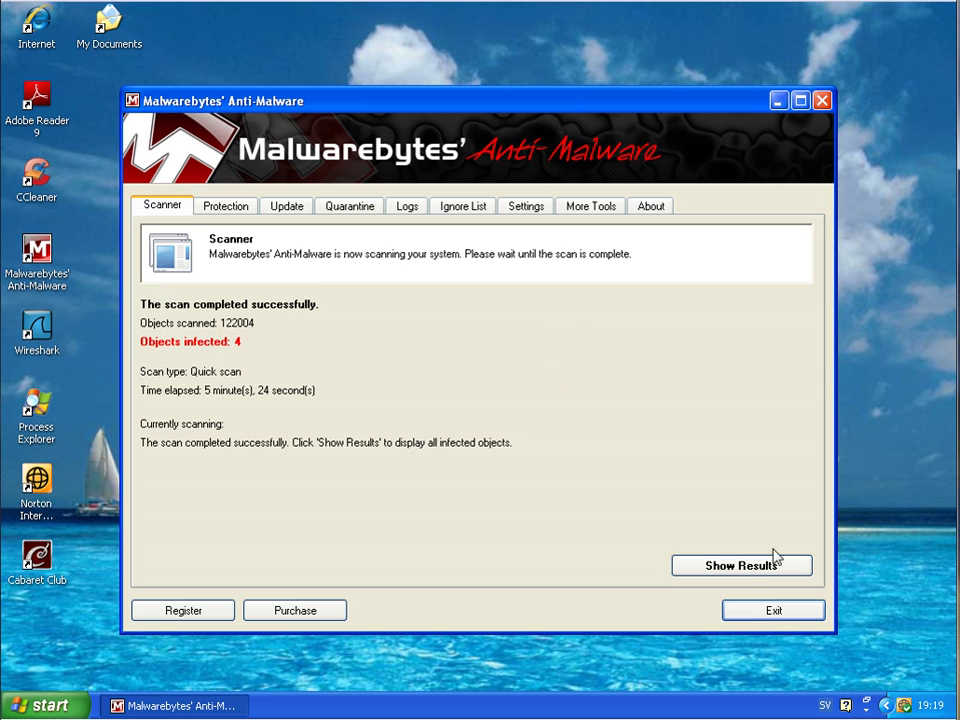
click(746, 570)
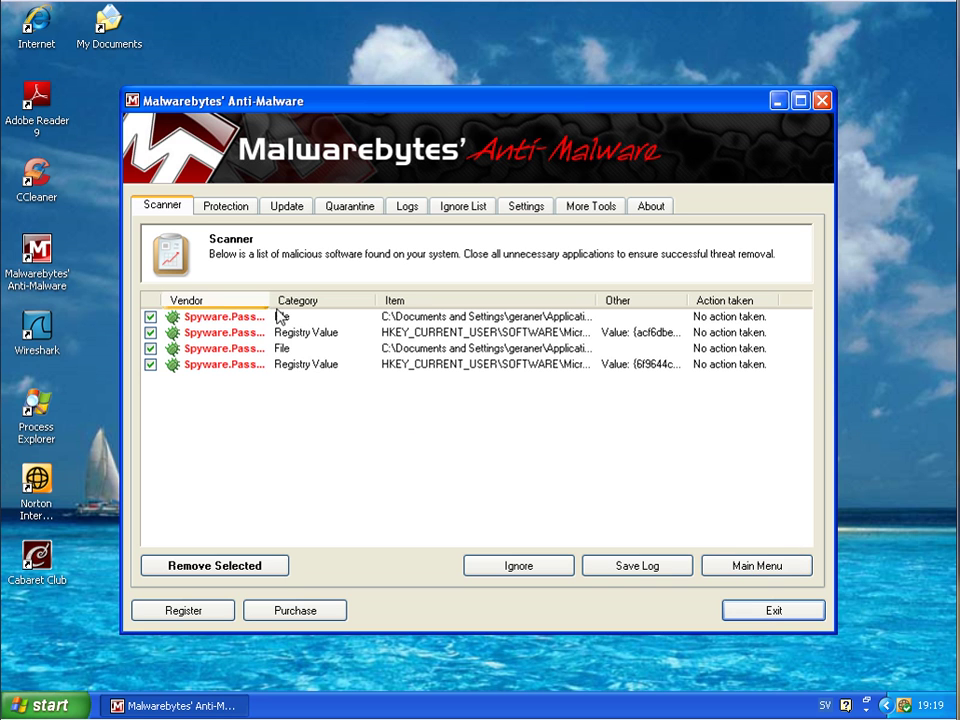
drag(270, 300, 341, 315)
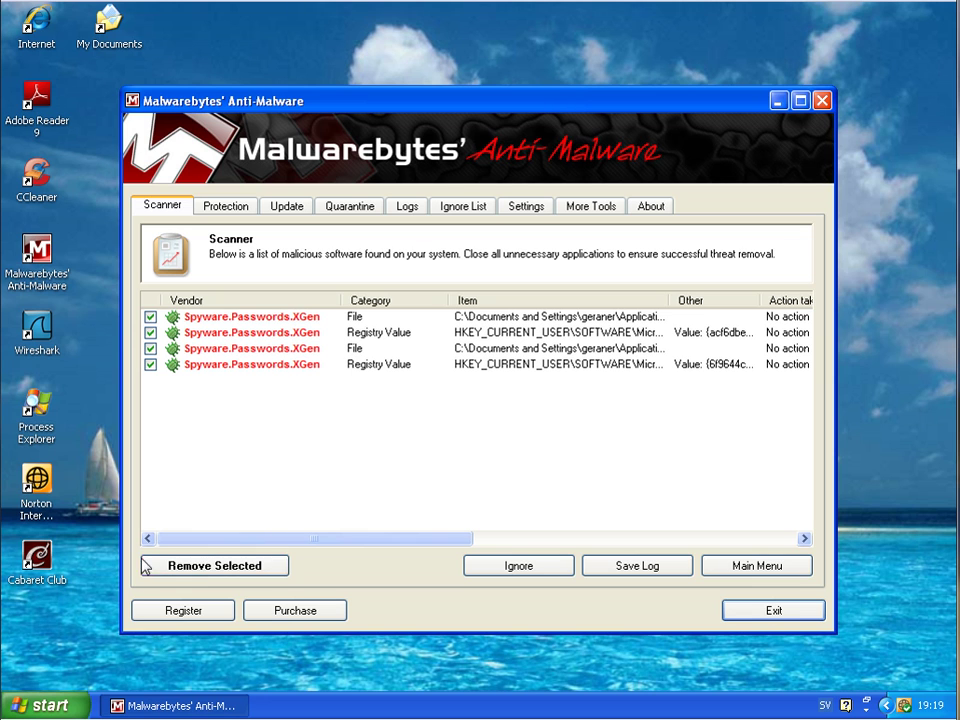
drag(670, 302, 734, 301)
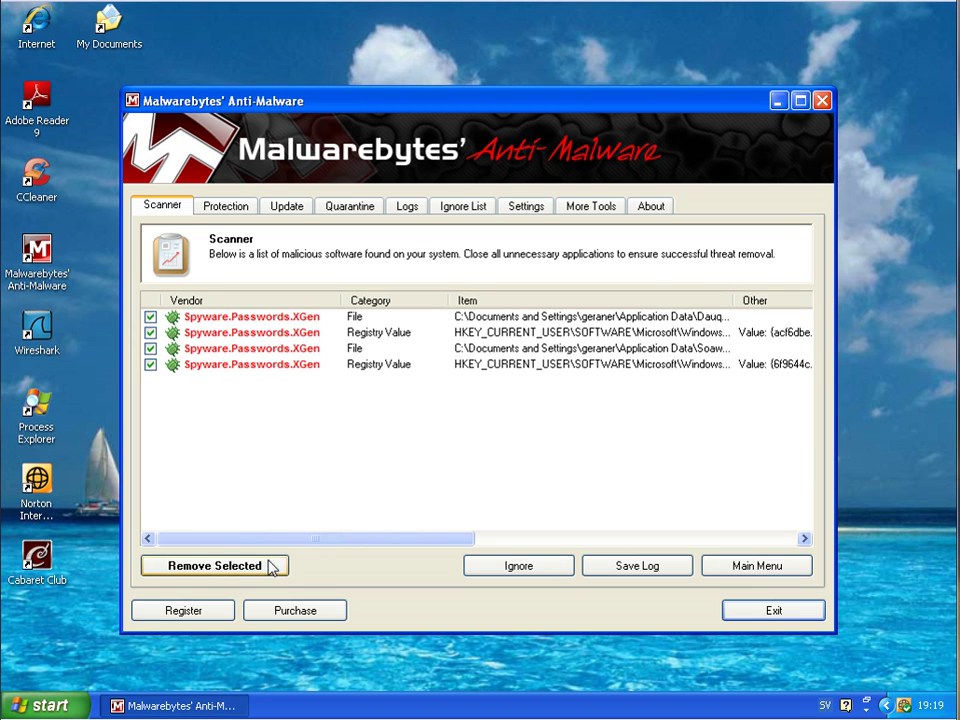
Remove the selected Spyware.Passwords.XGen items, decline the restart and exit Malwarebytes on the Norton machine.
click(233, 568)
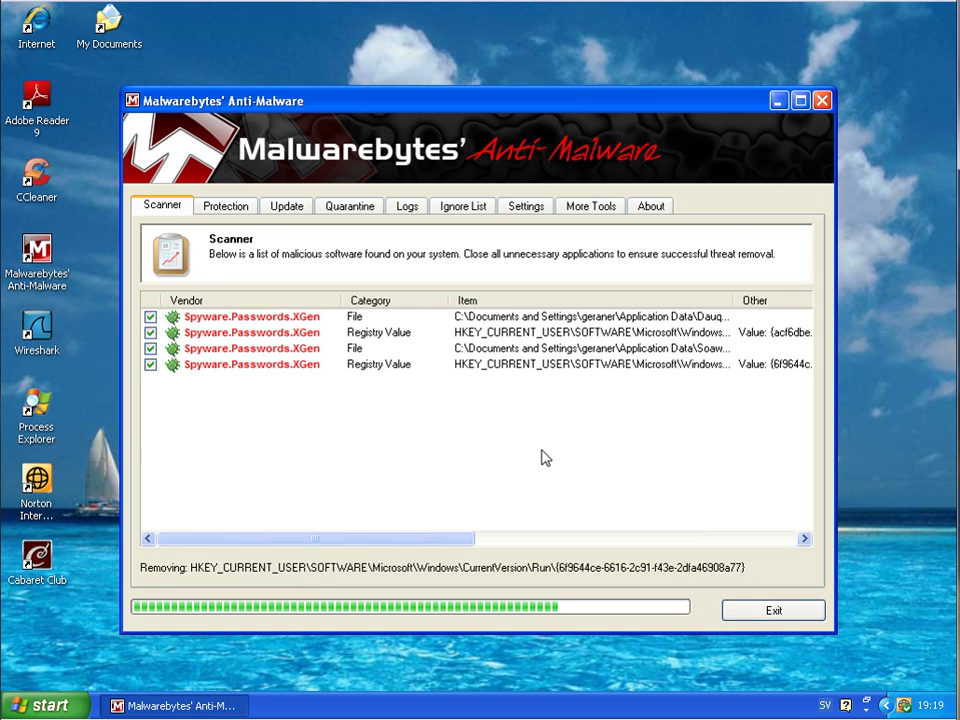
click(518, 412)
click(722, 44)
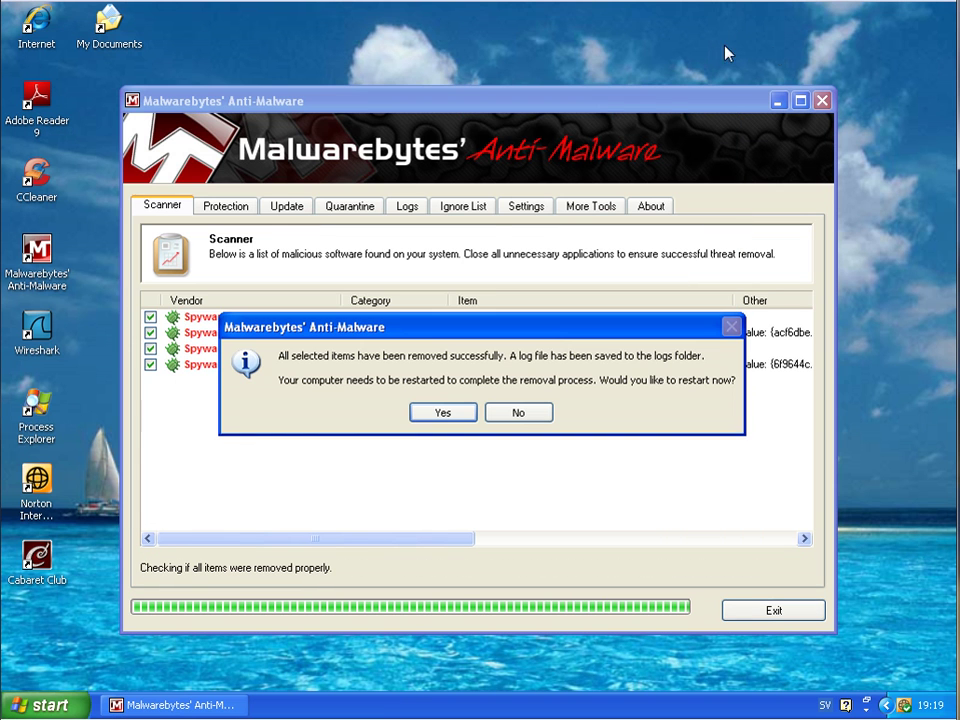
click(537, 413)
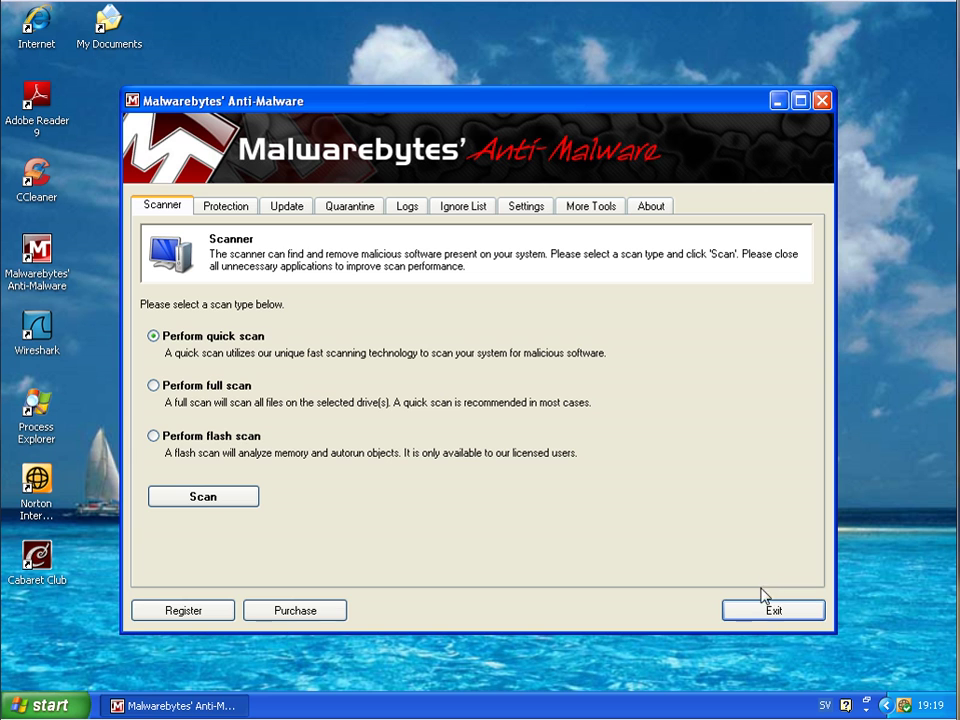
click(774, 612)
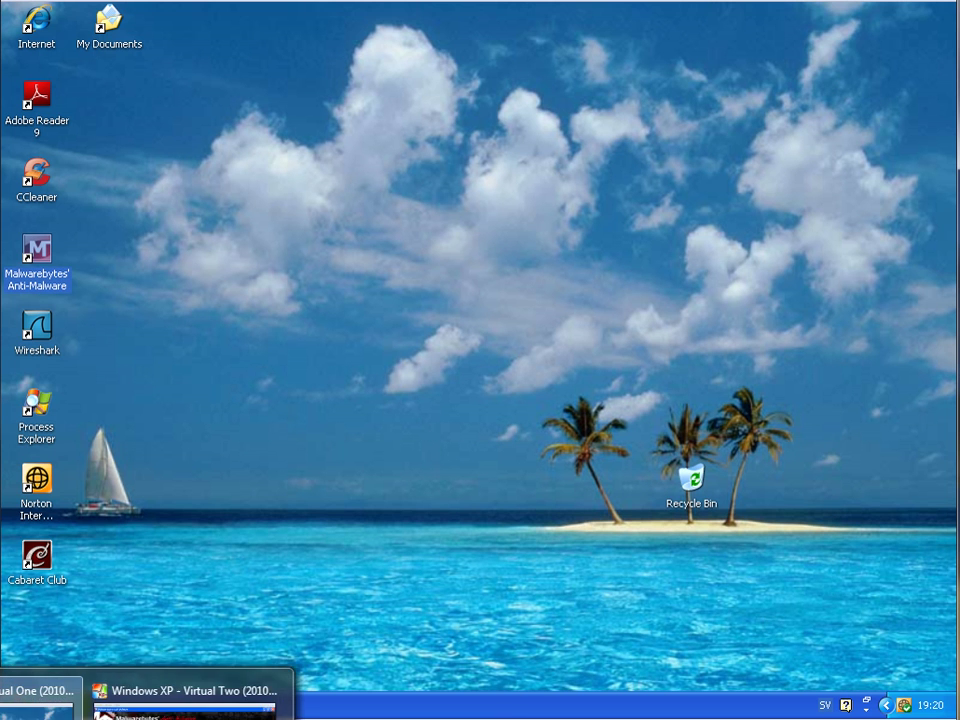
Switch to the Virtual Two machine, remove all selected rogue items, decline the restart and exit Malwarebytes.
click(193, 697)
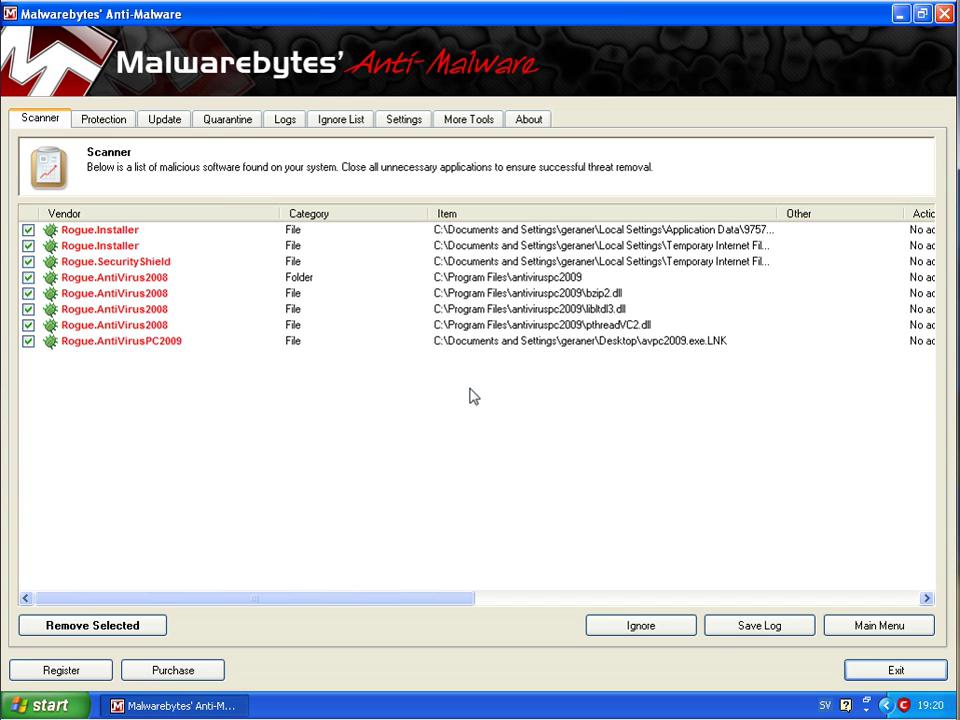
click(112, 632)
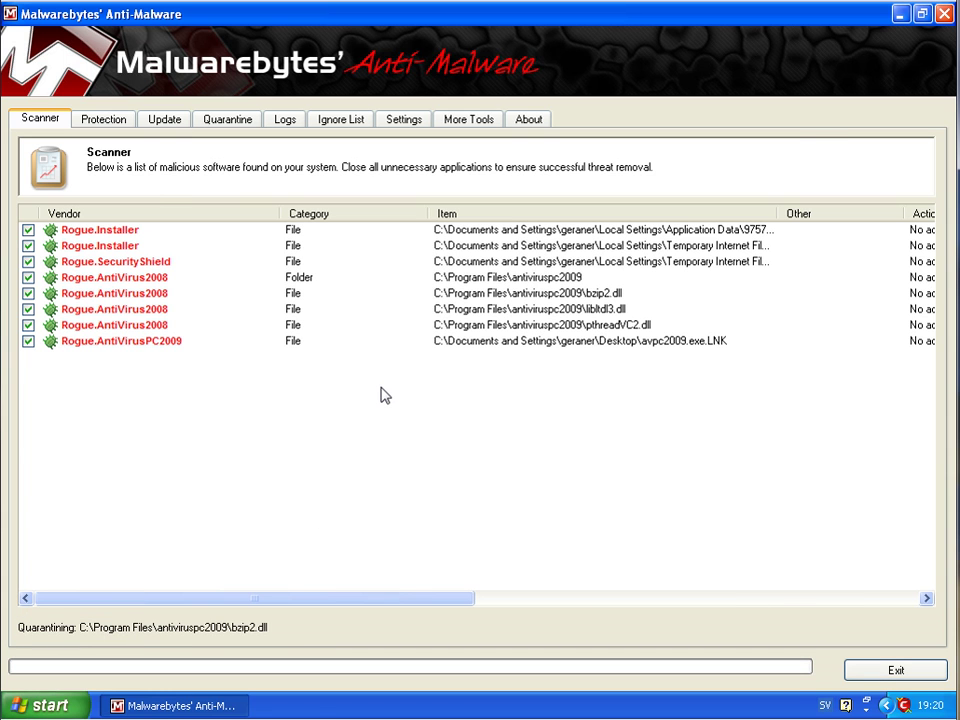
click(441, 411)
click(804, 153)
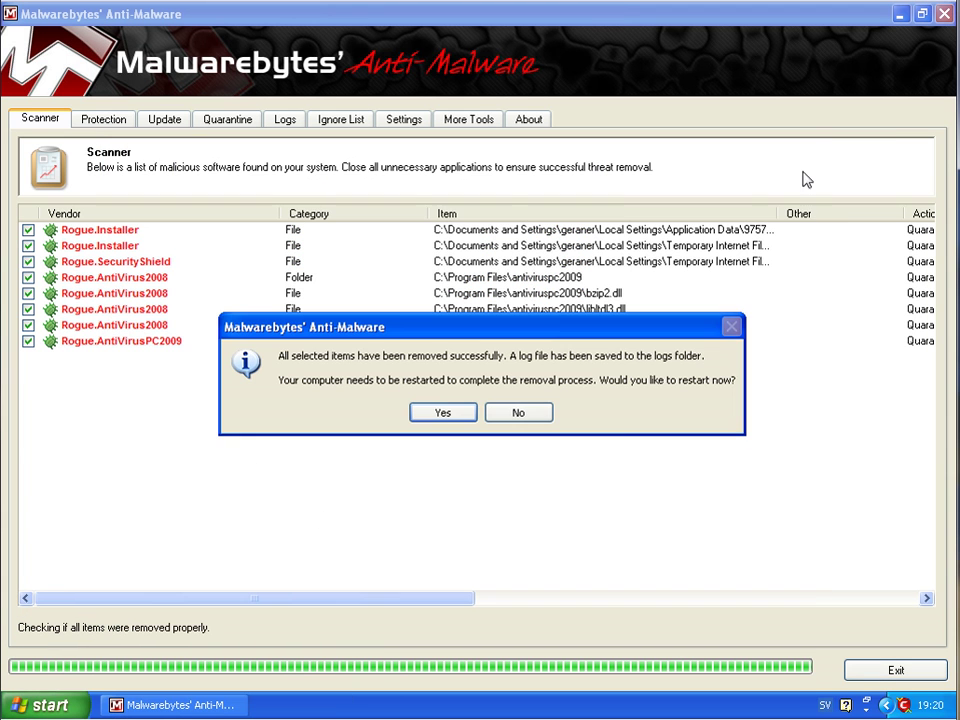
click(528, 412)
click(893, 671)
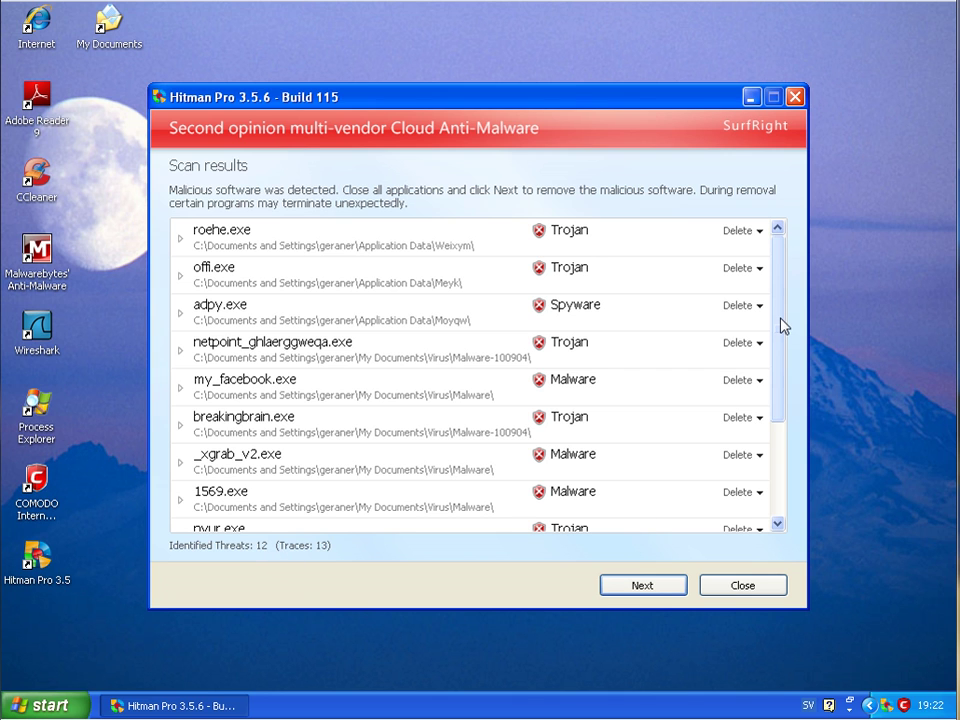
Look through the Hitman Pro scan results on the COMODO machine and expand the details of roehe.exe.
drag(784, 326, 534, 270)
click(183, 240)
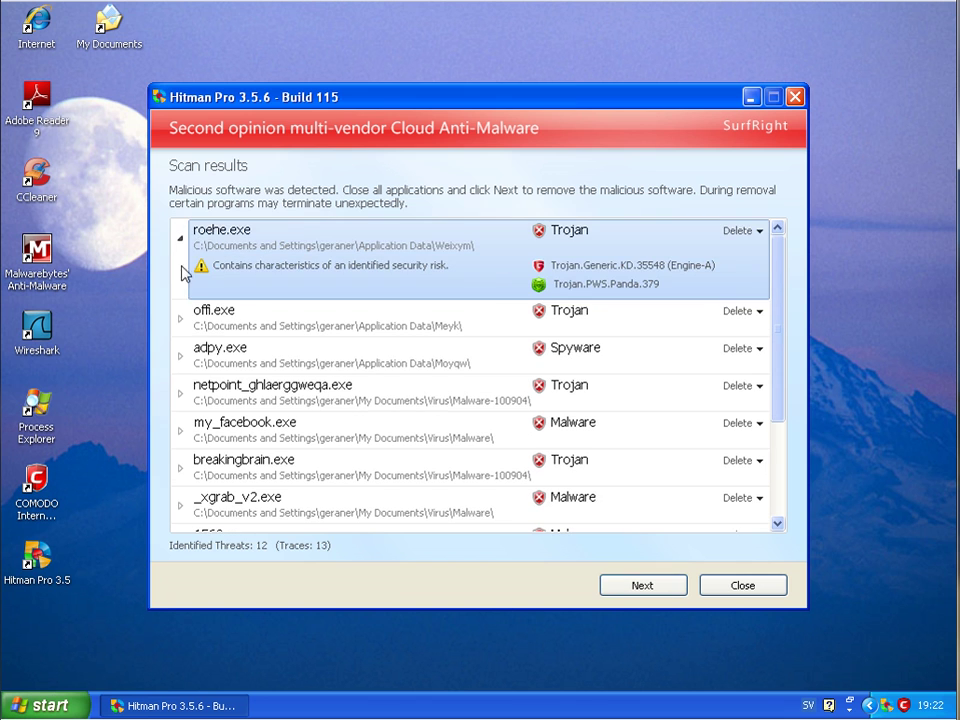
Expand the Hitman Pro details of offi.exe, my_facebook.exe, netpoint_ghlaerggweqa.exe, breakingbrain.exe, nyur.exe and yourbot.exe on the COMODO machine.
click(184, 320)
scroll(207, 343, down, 3)
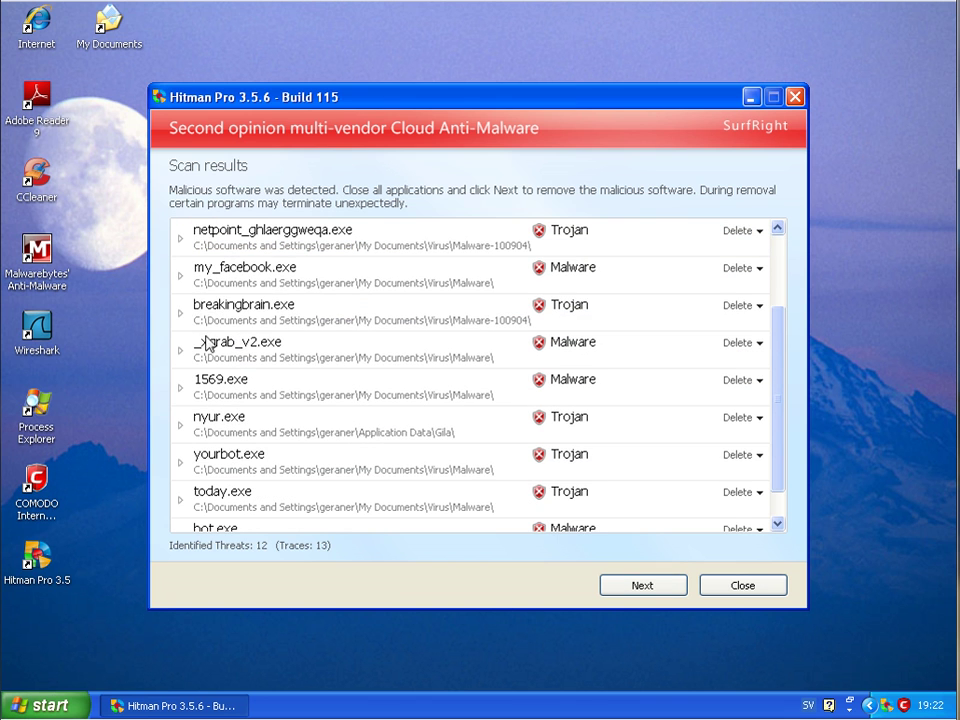
click(180, 274)
click(180, 239)
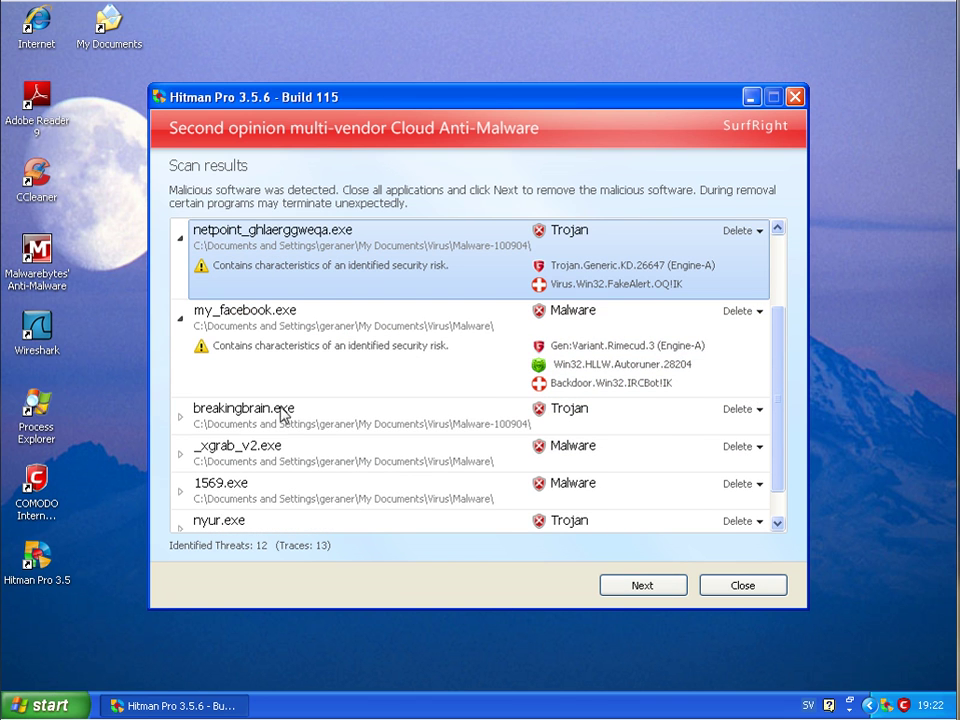
click(186, 419)
scroll(197, 432, down, 5)
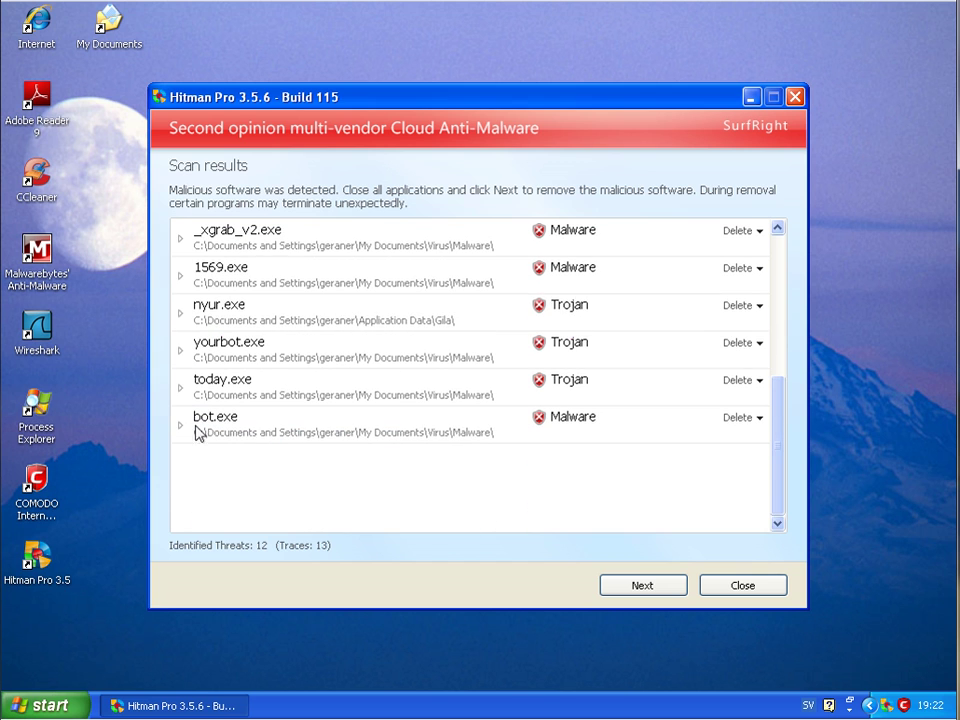
click(186, 315)
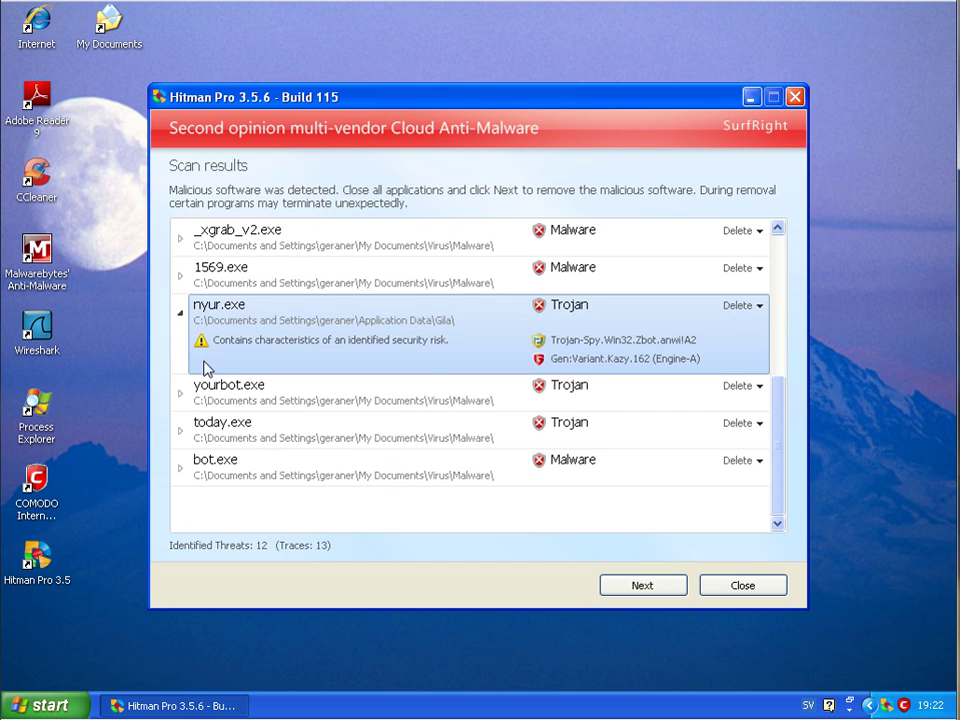
click(189, 390)
scroll(536, 403, down, 1)
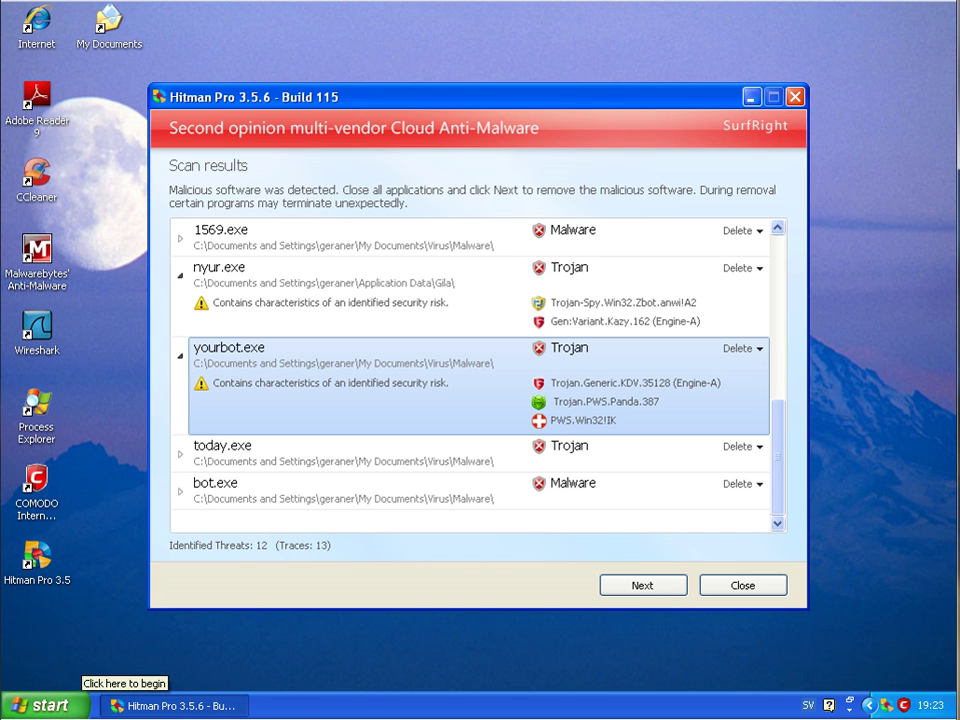
Switch to the Norton machine, look through its Hitman Pro scan results and compare them with those on the COMODO machine.
click(185, 700)
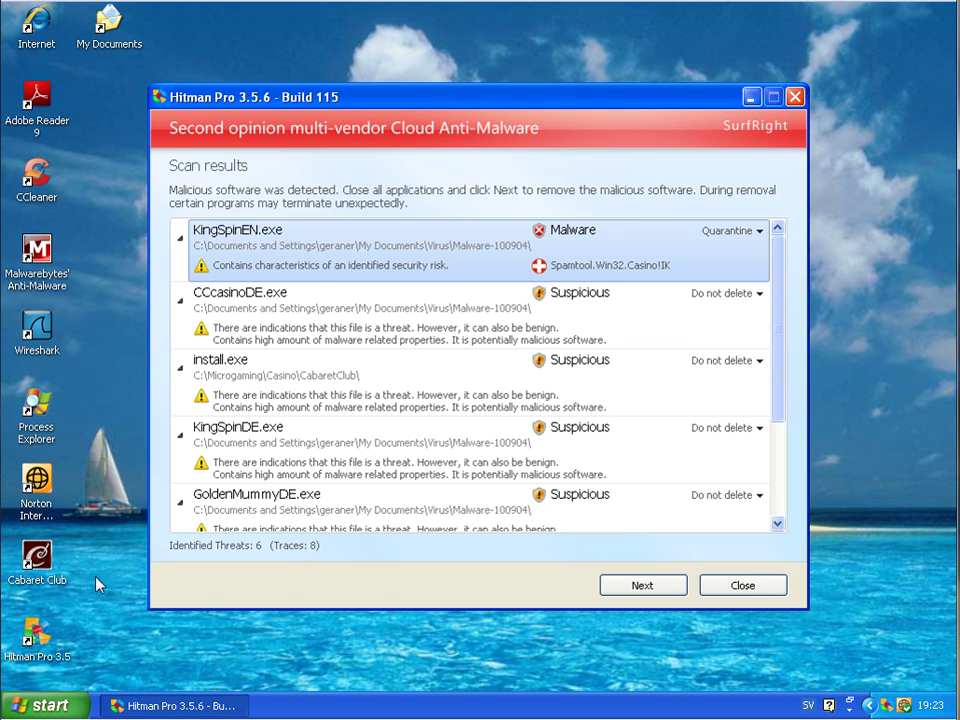
scroll(690, 470, down, 2)
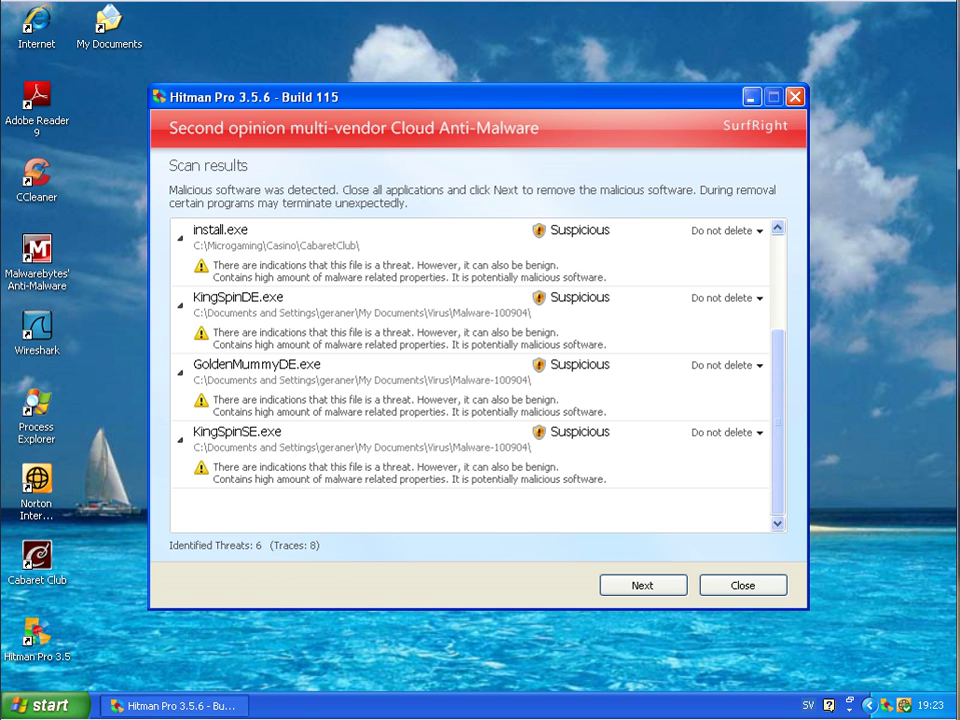
mouse_move(145, 718)
click(35, 700)
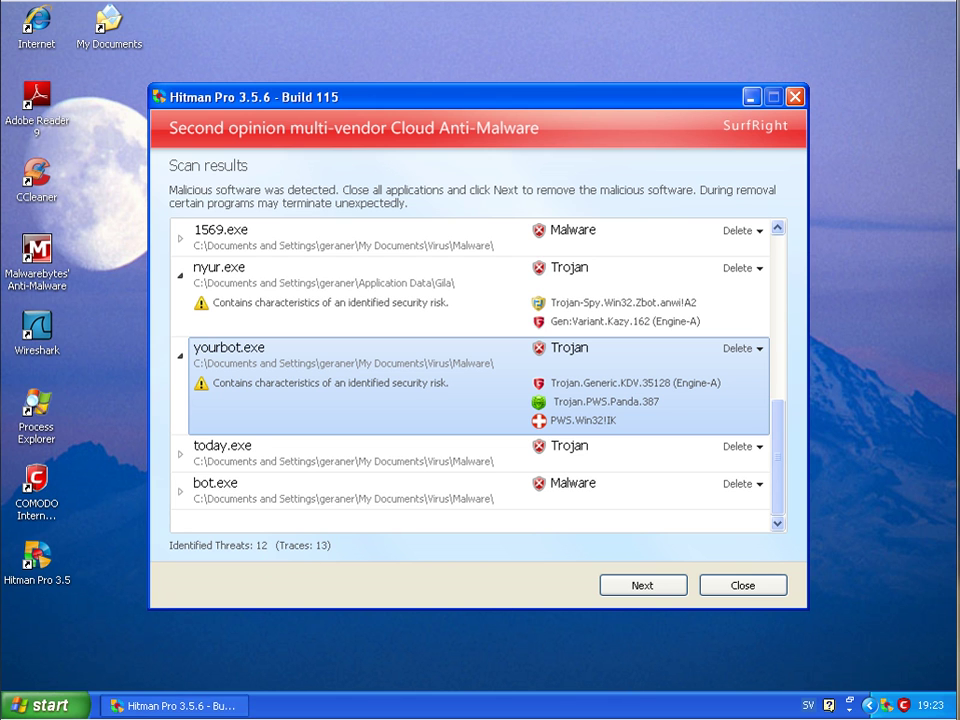
click(180, 694)
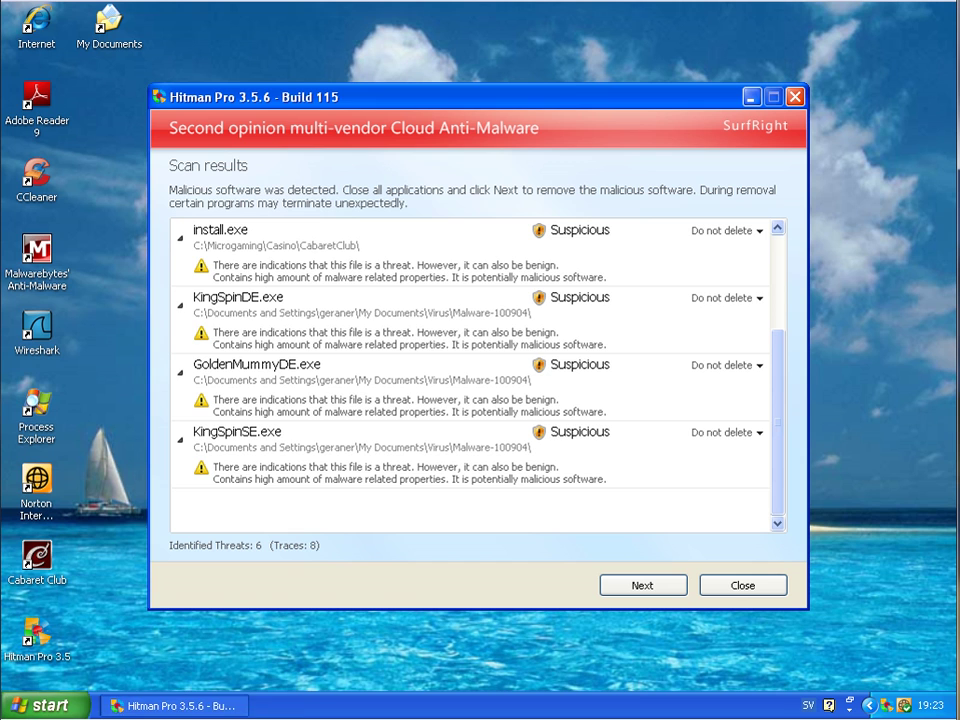
Apply the preset Hitman Pro removal actions to the detected files, first on the COMODO machine and then on the Norton machine.
click(45, 692)
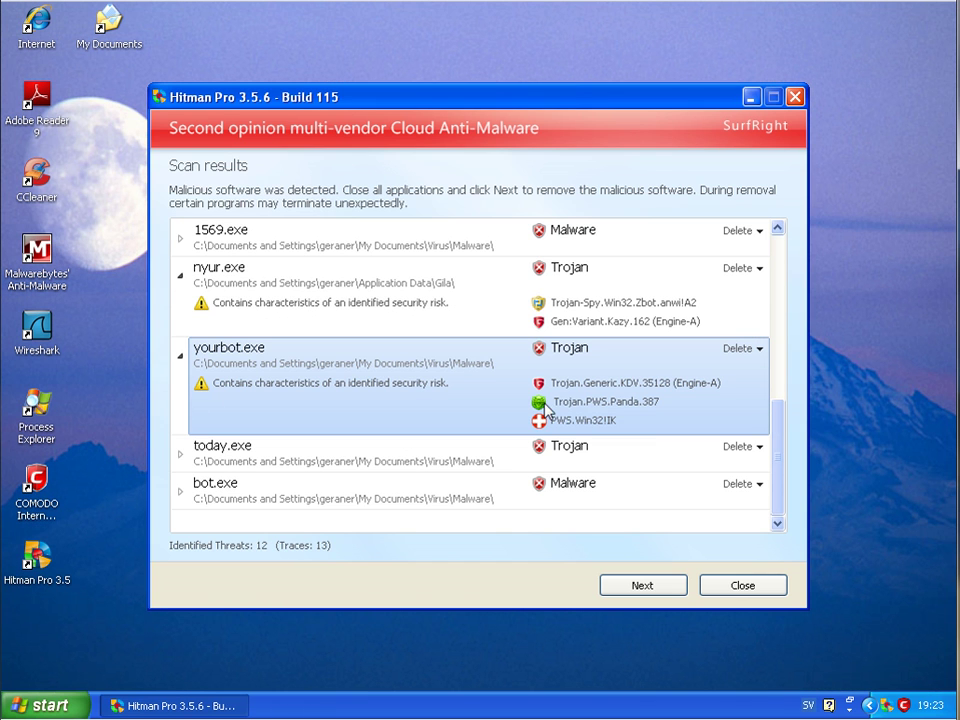
click(663, 586)
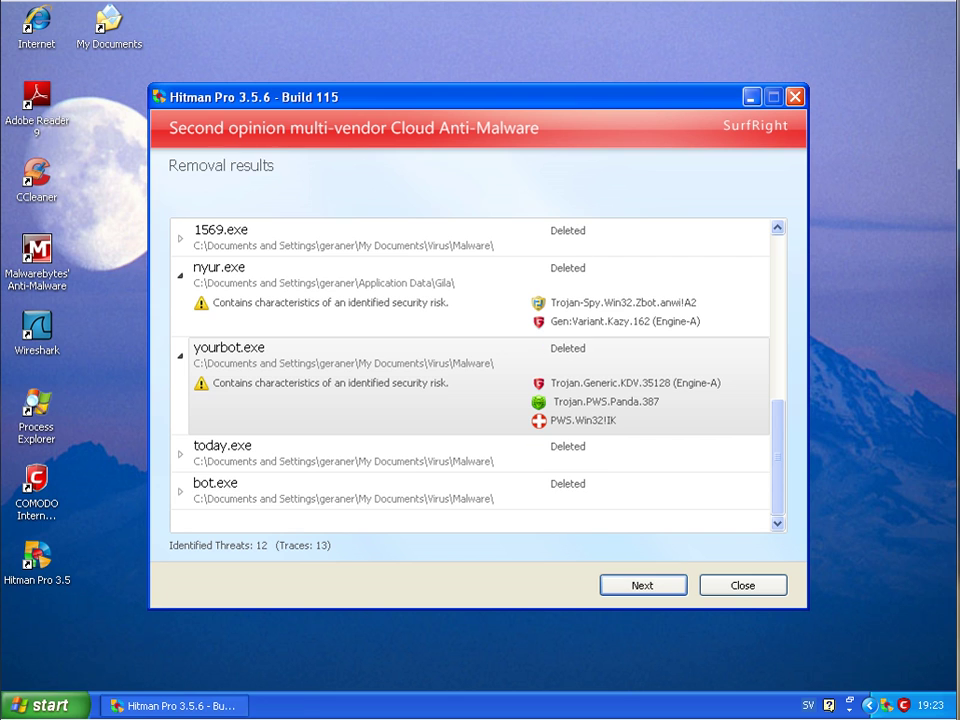
click(45, 712)
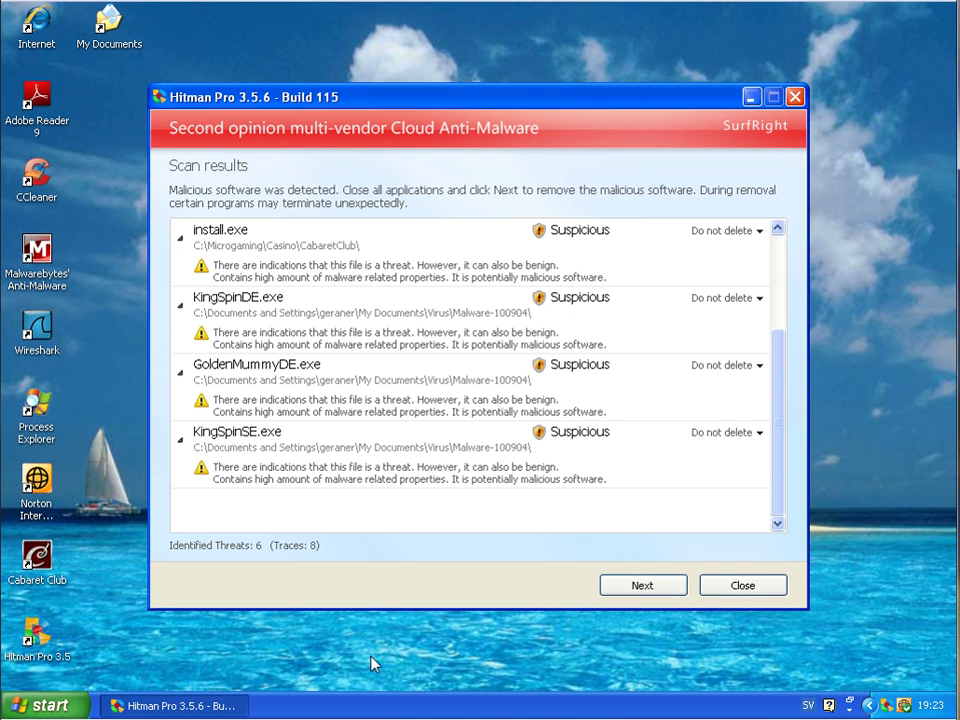
click(656, 584)
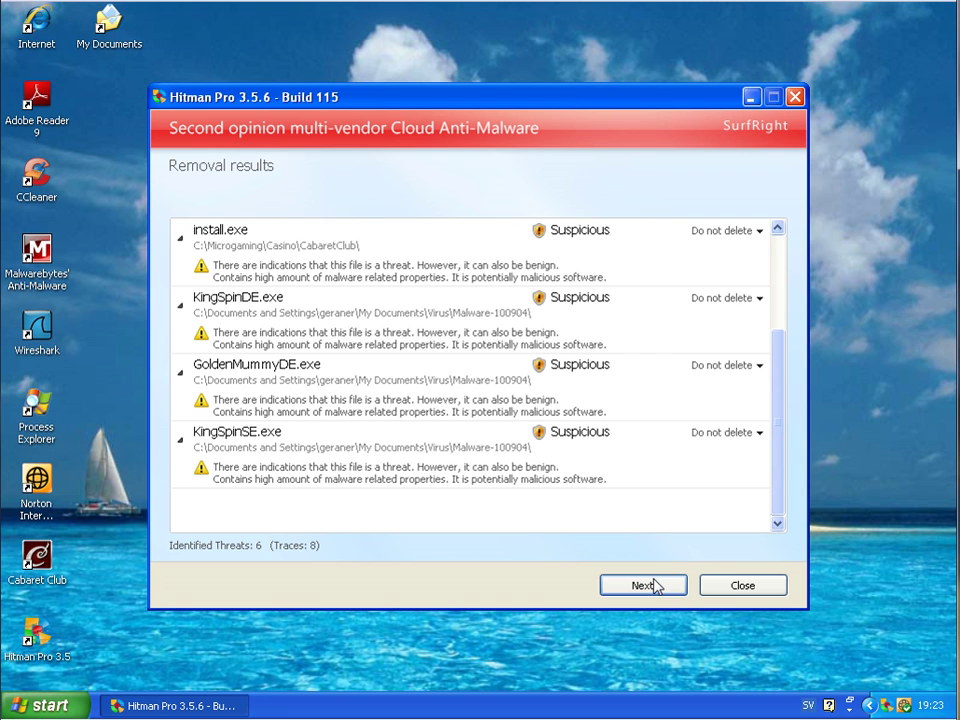
Finish the Hitman Pro removal on both machines, closing the program on the Norton machine and minimizing it on the COMODO machine.
click(657, 589)
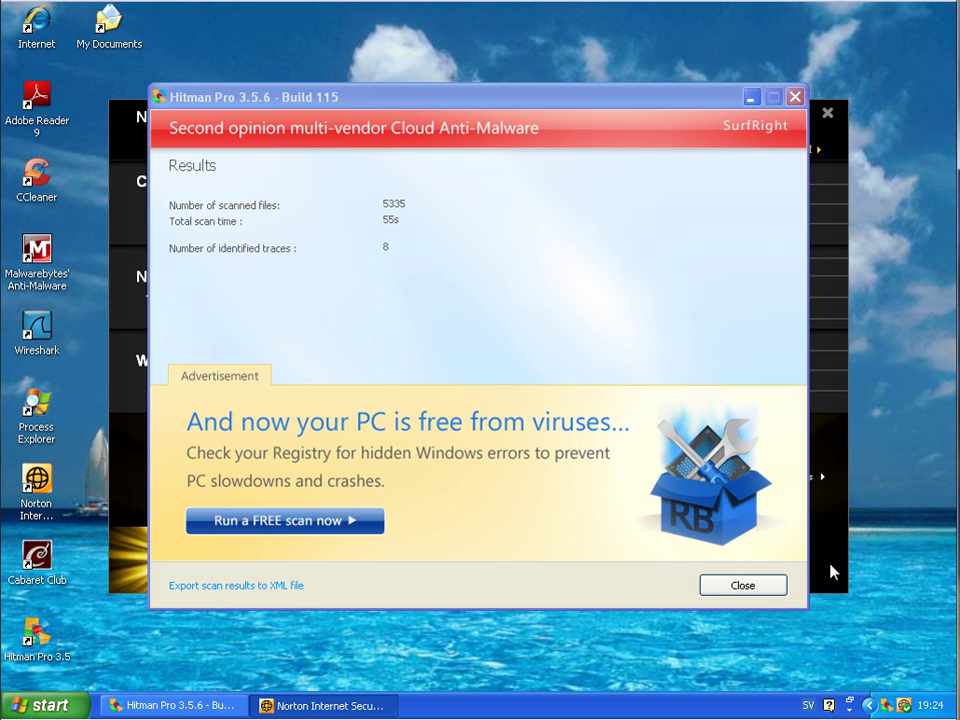
click(780, 587)
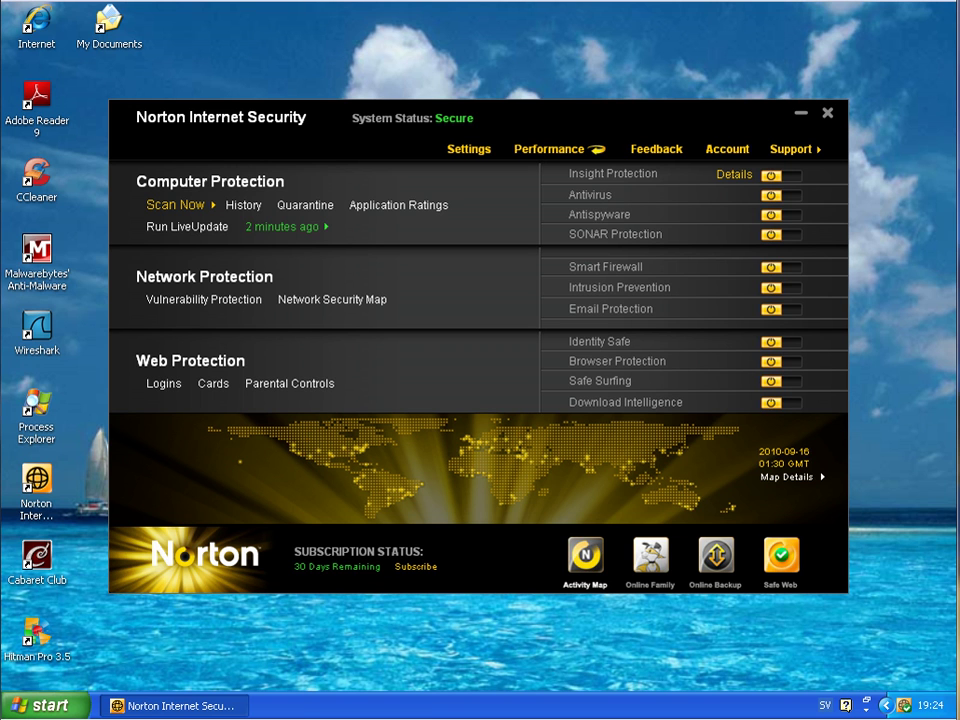
click(204, 704)
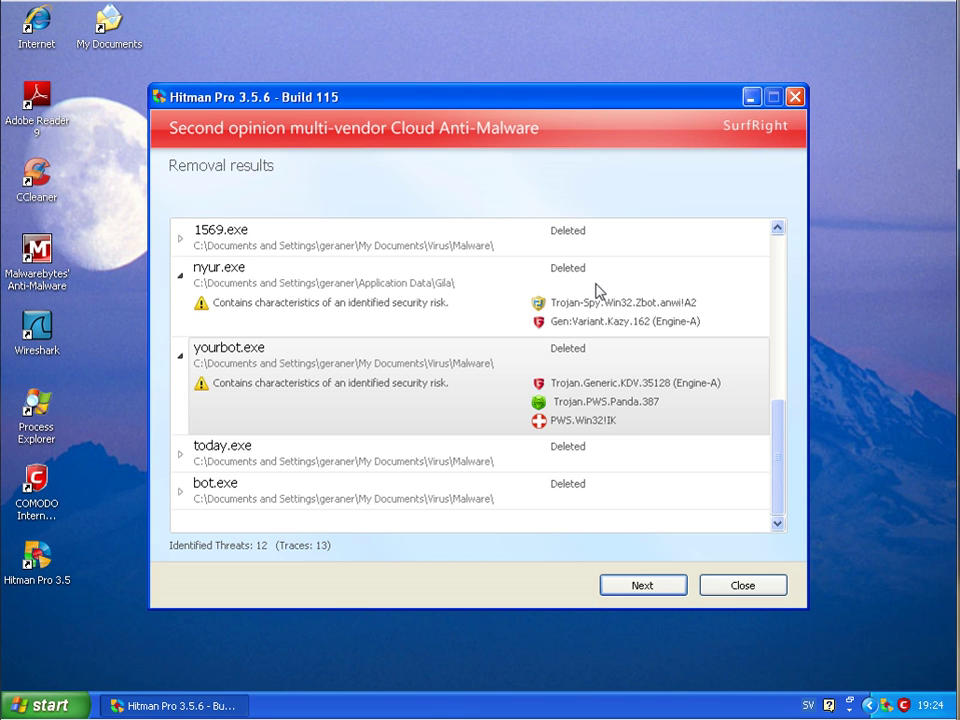
click(633, 590)
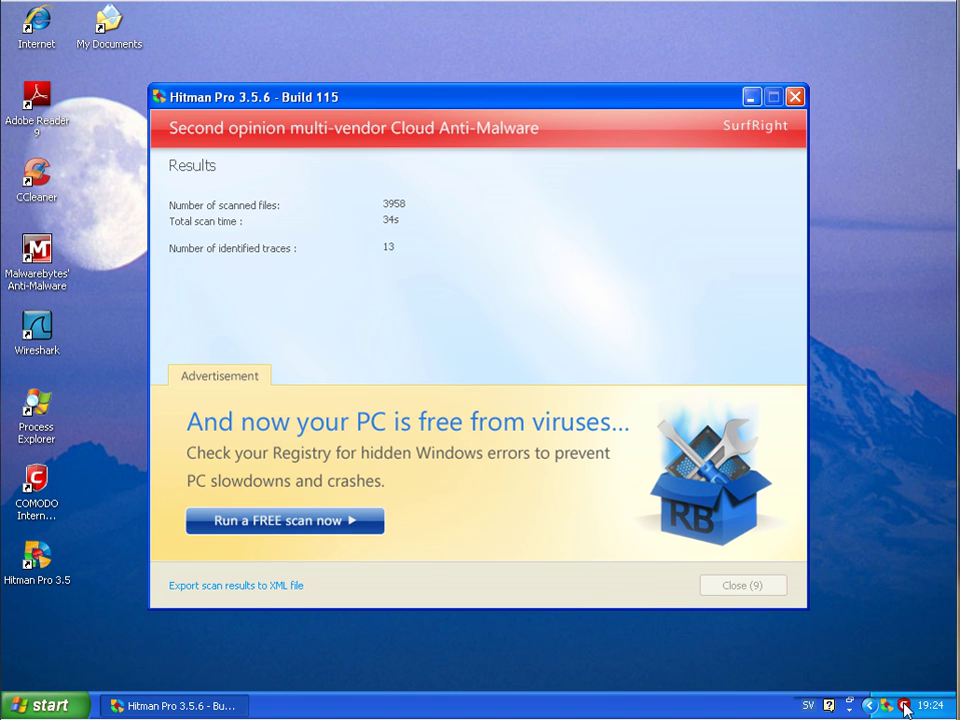
click(751, 99)
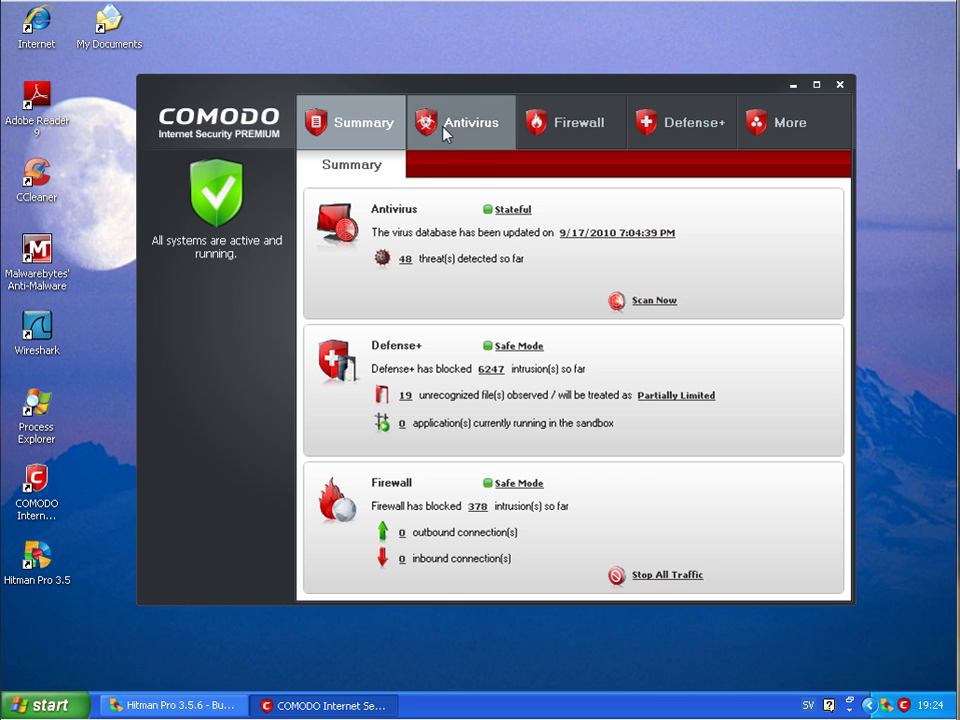
Review the Antivirus, Firewall and Summary sections of COMODO Internet Security, close its window and reopen it.
click(510, 128)
click(612, 128)
click(391, 133)
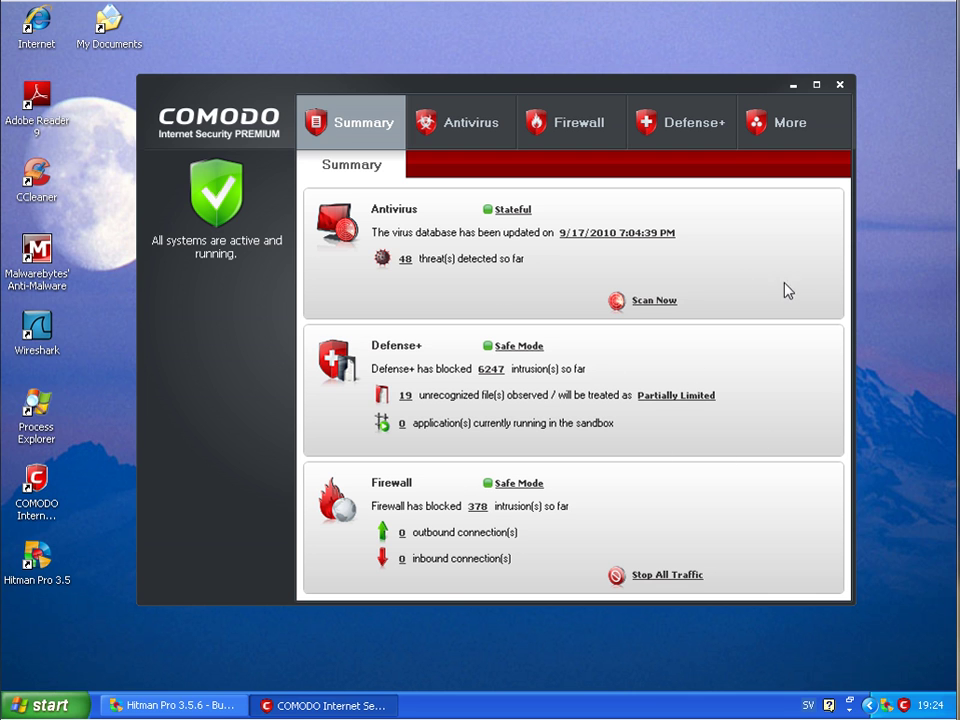
click(580, 124)
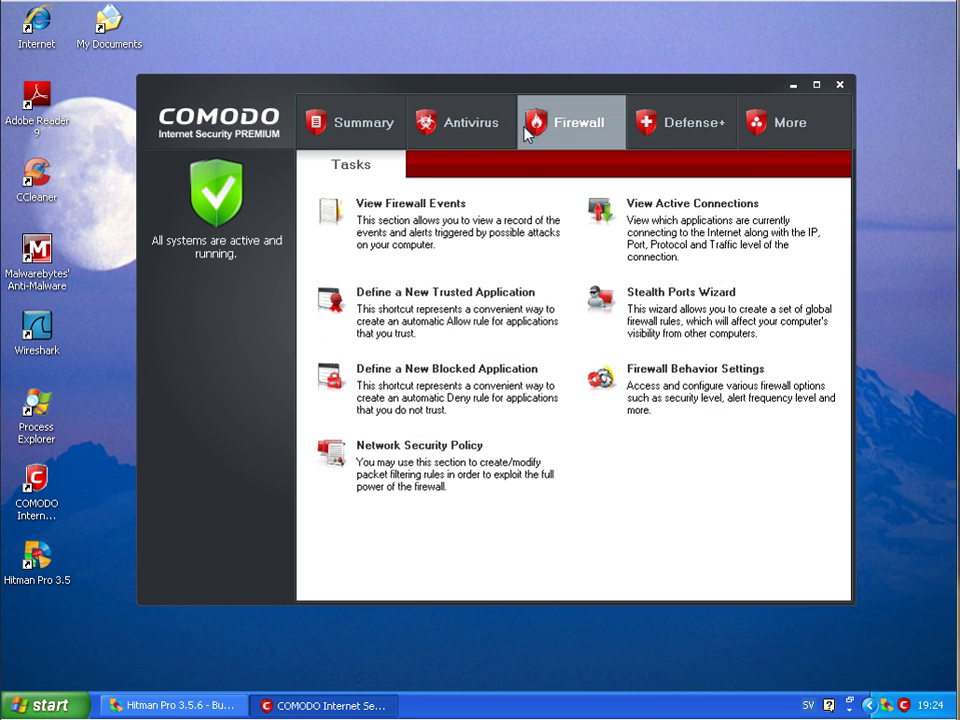
click(366, 124)
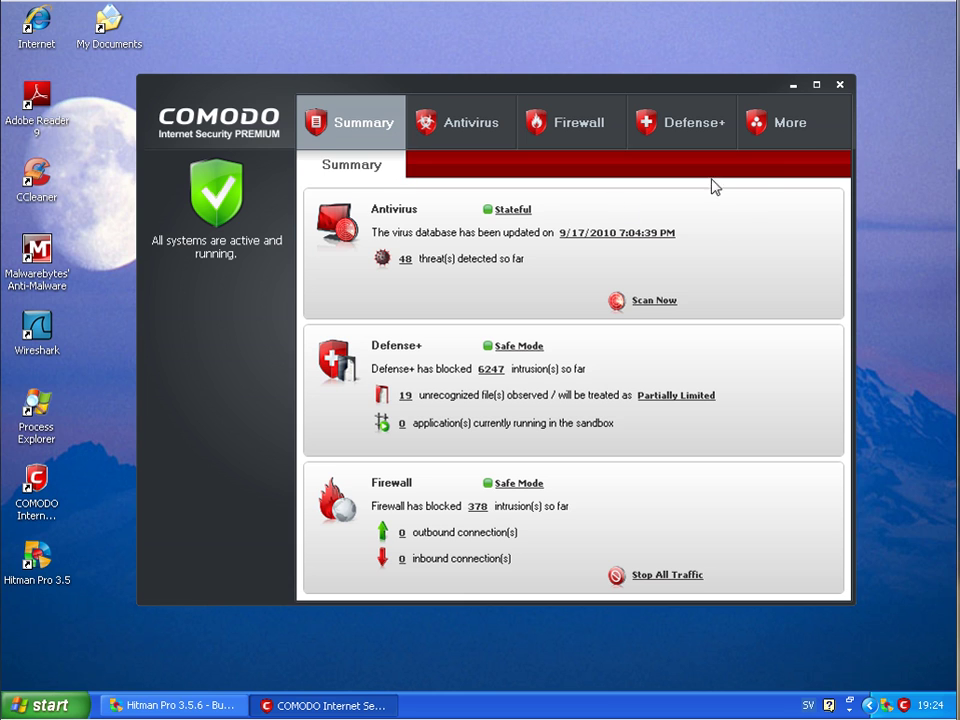
click(841, 87)
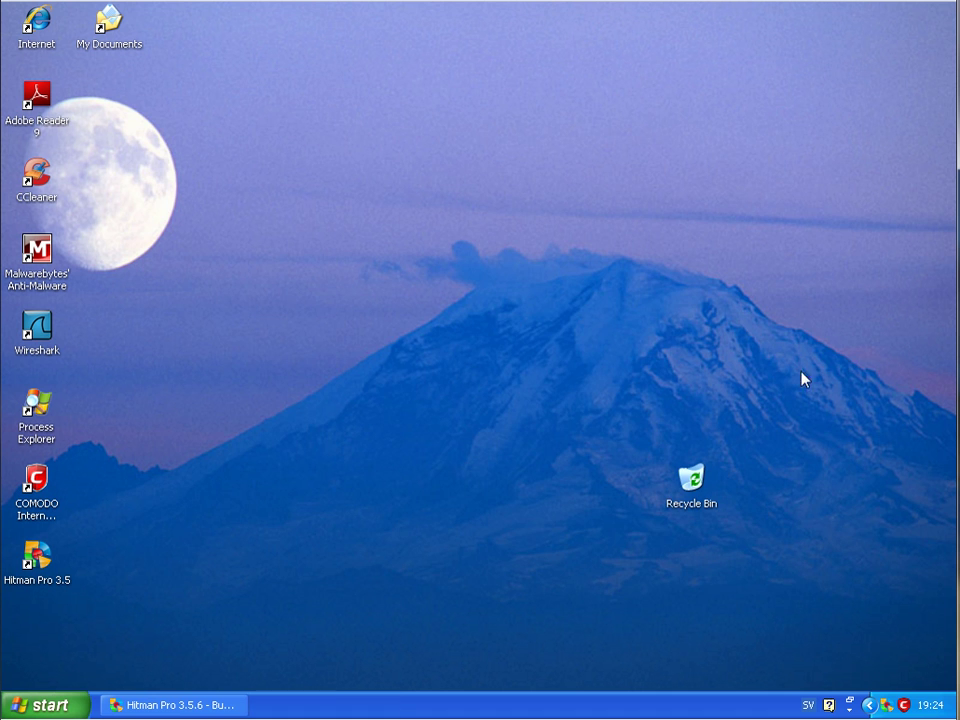
double_click(903, 706)
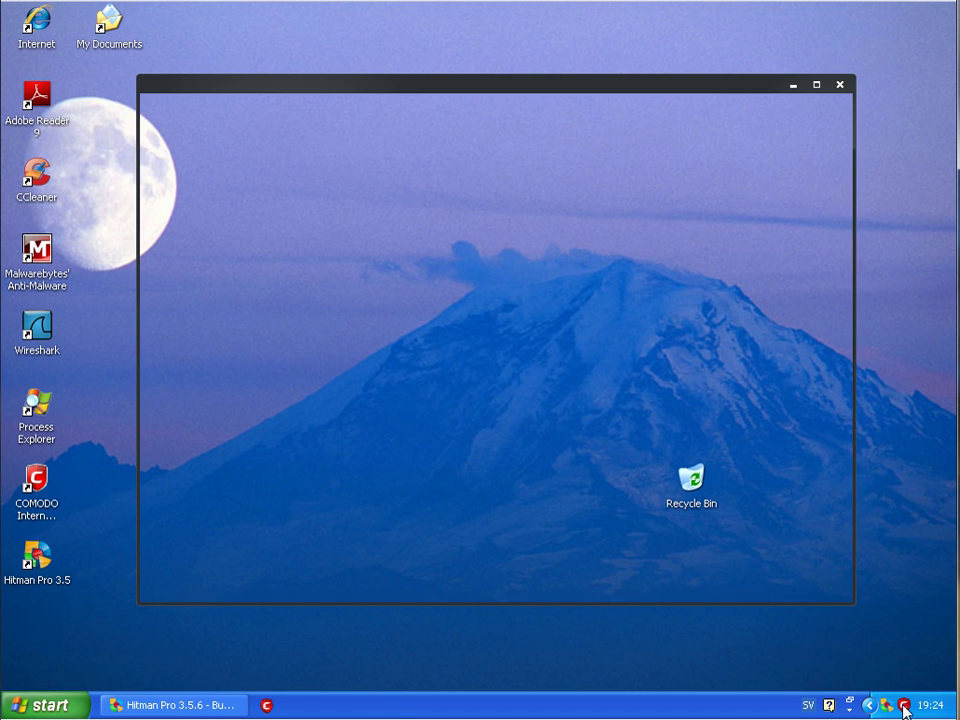